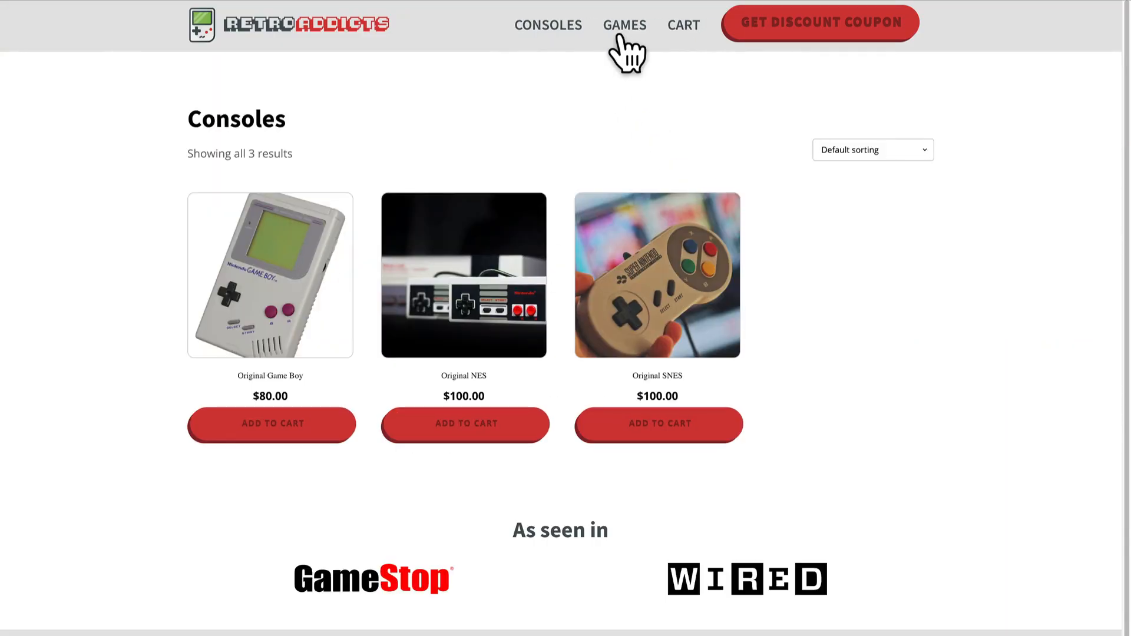
Open the RetroAddicts store's Games category and look over its full product listing.
left_click(623, 27)
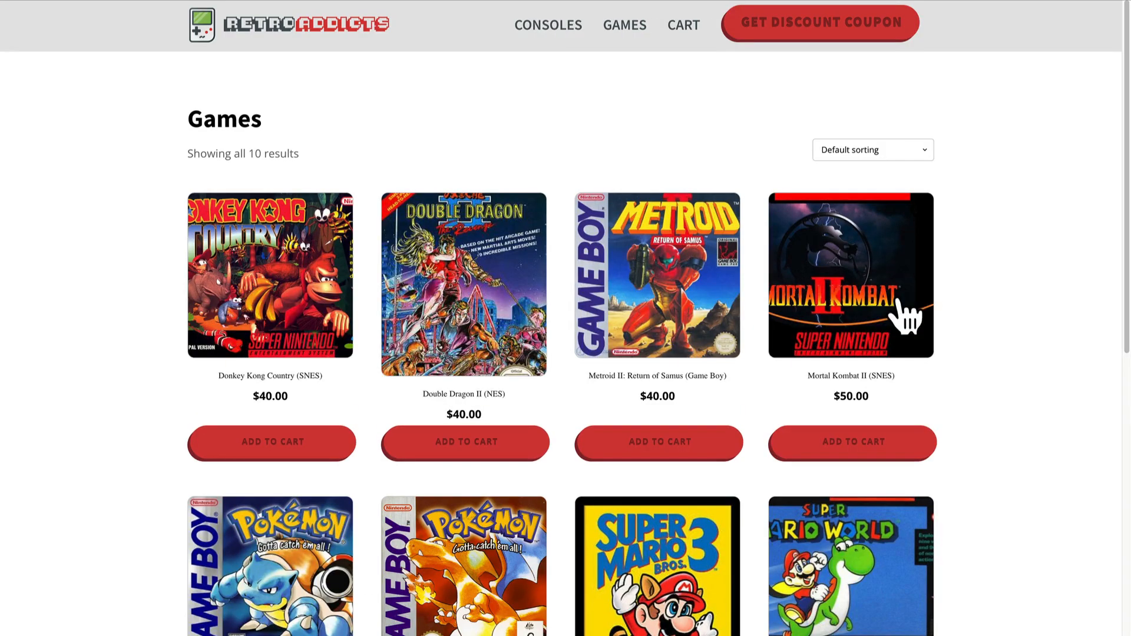
scroll(832, 328, "down", 10)
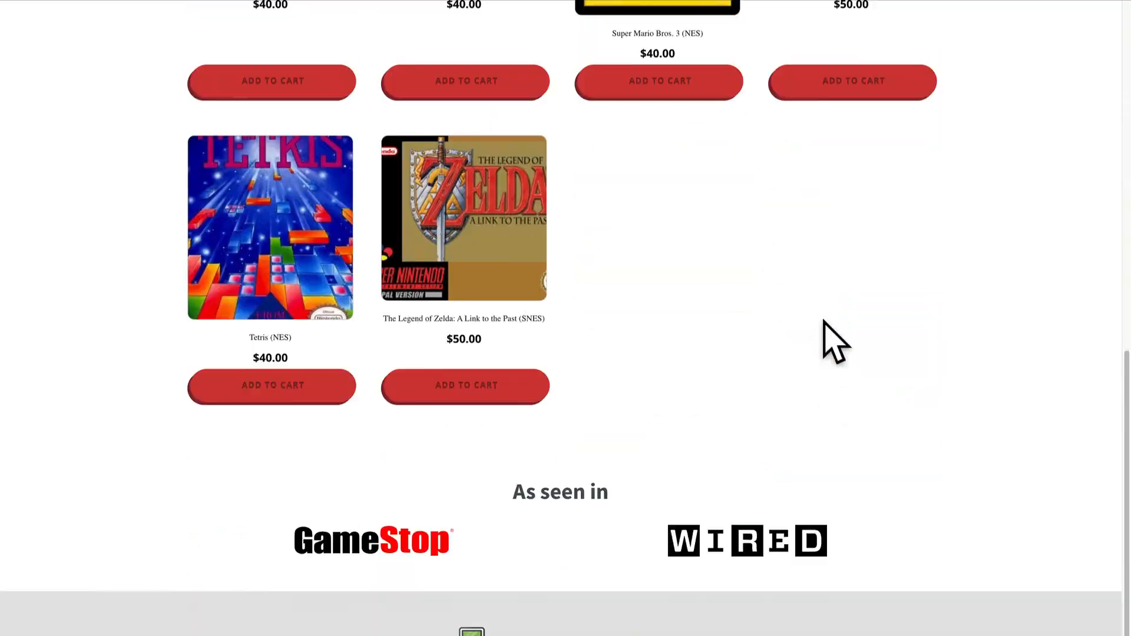
scroll(832, 341, "up", 10)
scroll(825, 325, "up", 1)
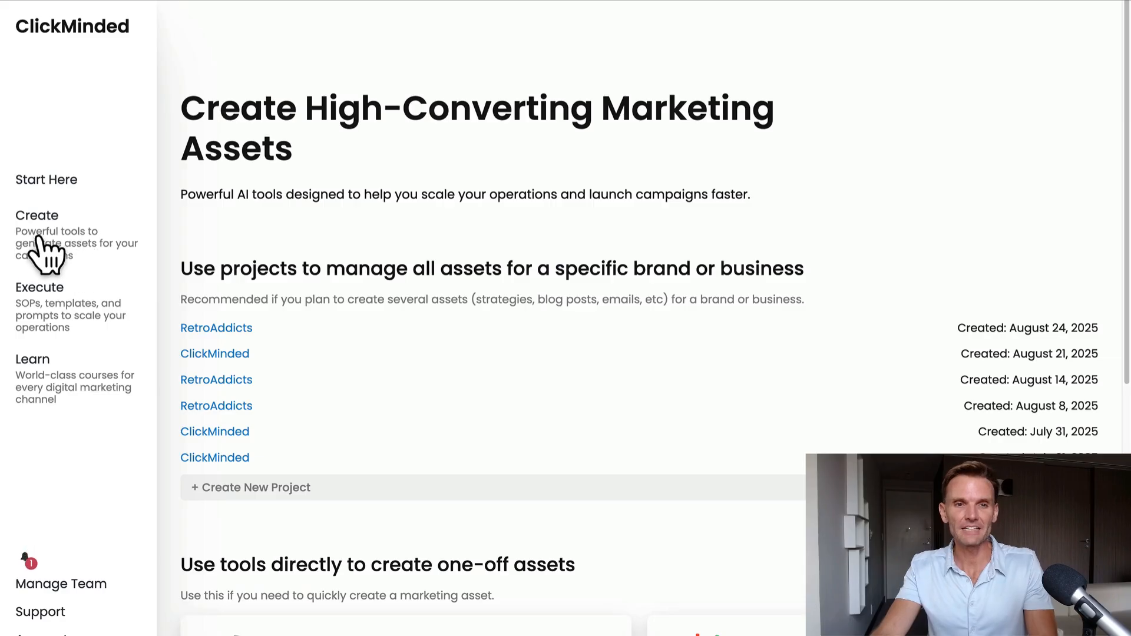
Switch to ClickMinded and look through the saved projects and one-off asset generators on the Create page.
scroll(576, 339, "down", 6)
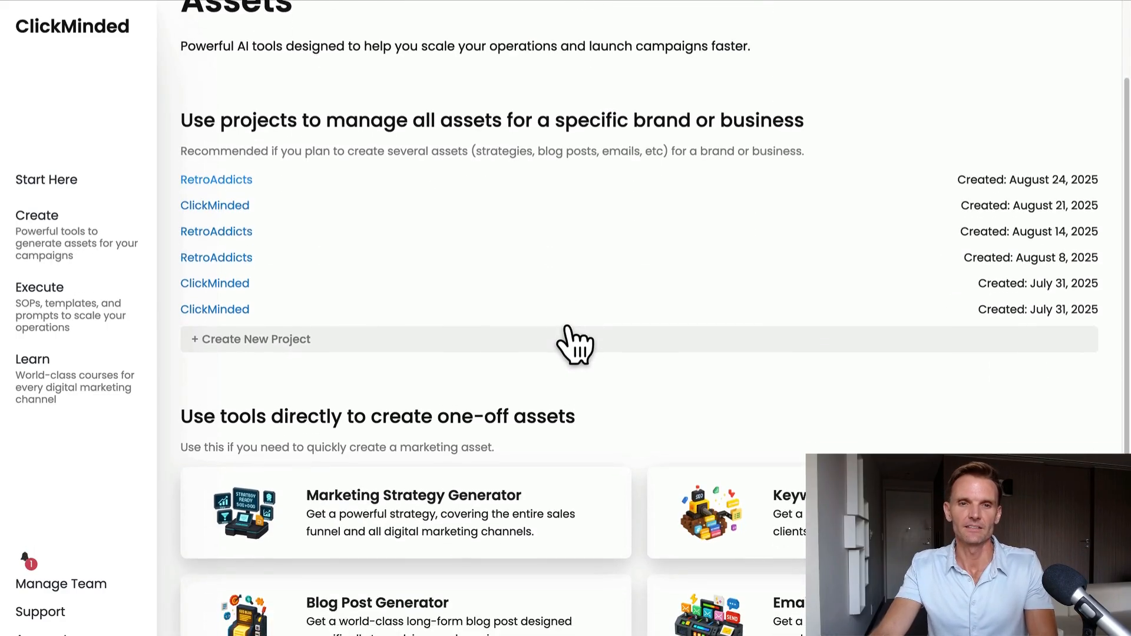
scroll(565, 323, "down", 4)
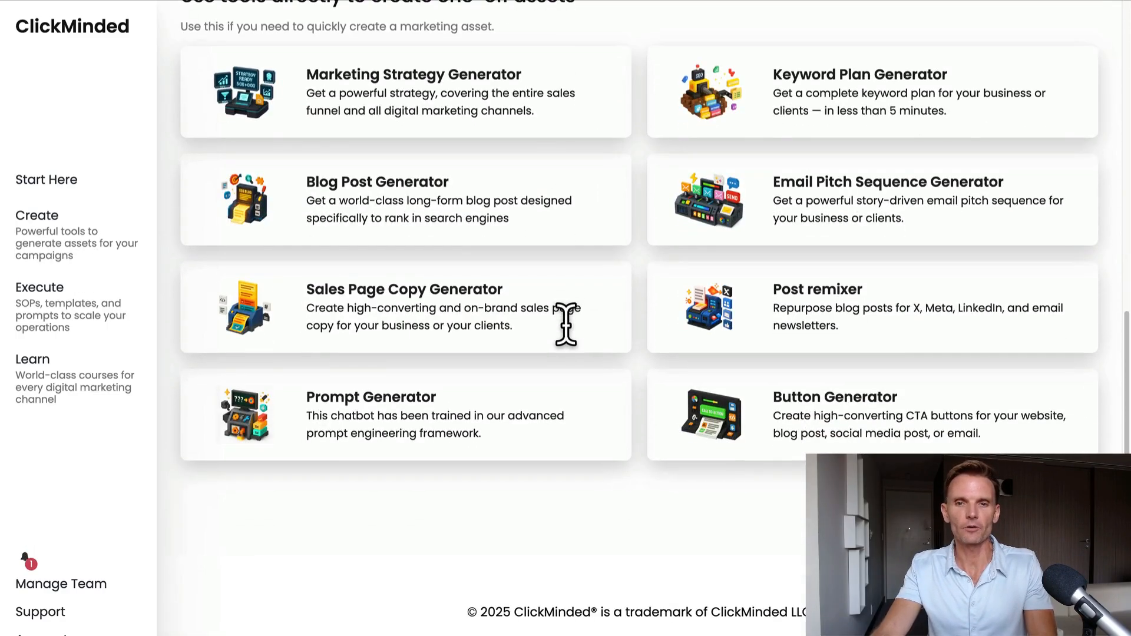
scroll(563, 323, "up", 9)
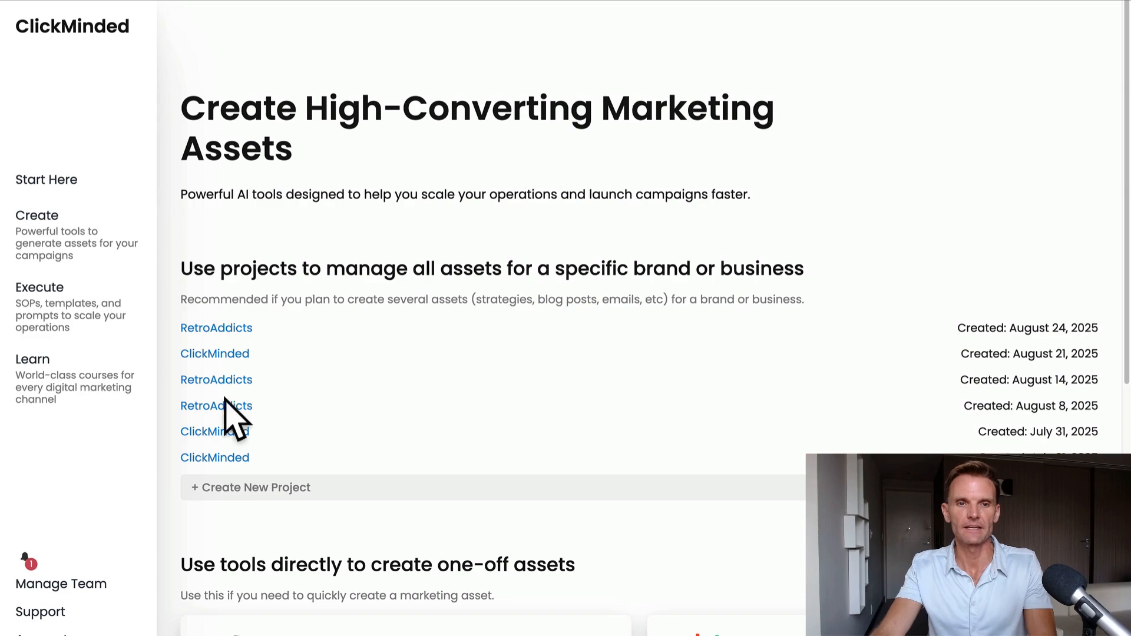
Start a new project, preview the Quick mode website form and return to the mode choice.
left_click(256, 491)
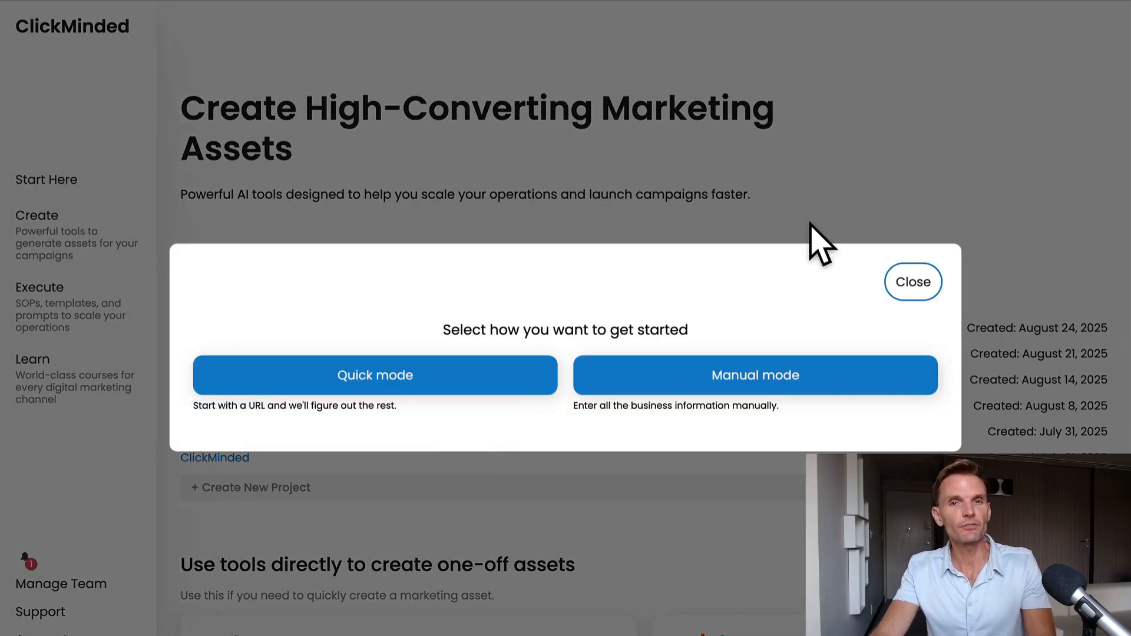
left_click(399, 389)
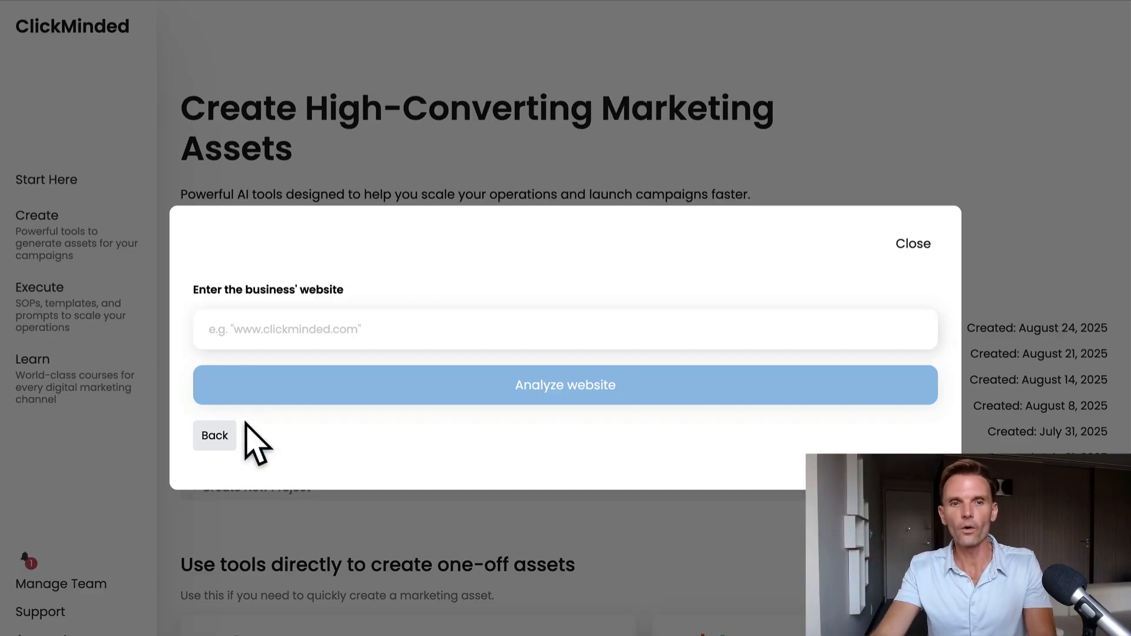
left_click(214, 439)
Preview the Manual mode forms for business and product information, leaving them empty, up to the target audience form.
left_click(752, 391)
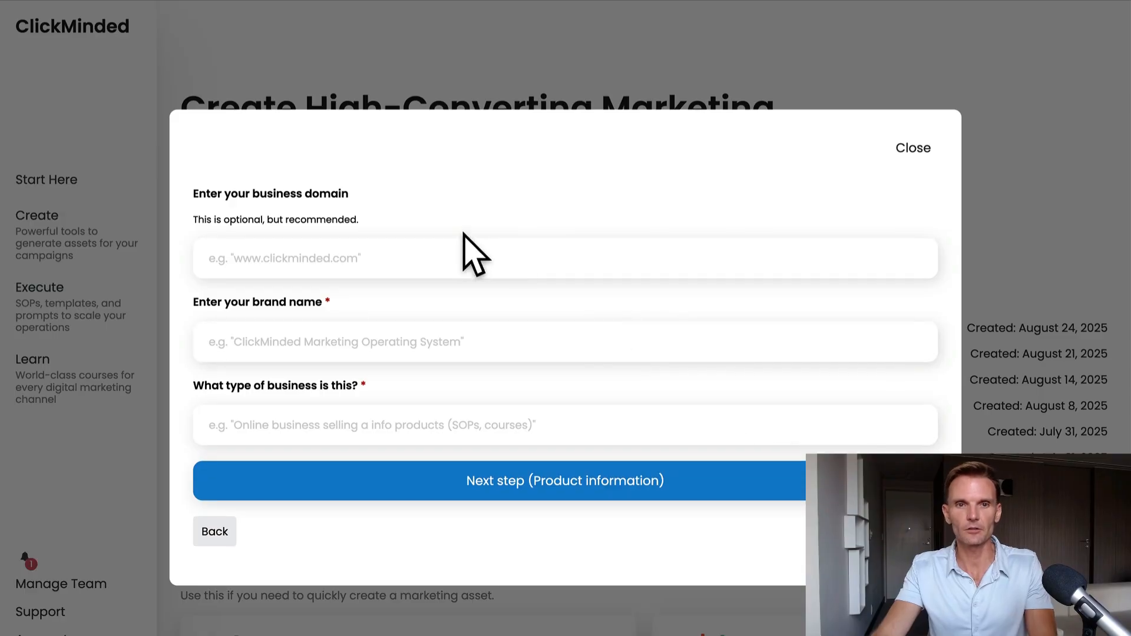
left_click(267, 259)
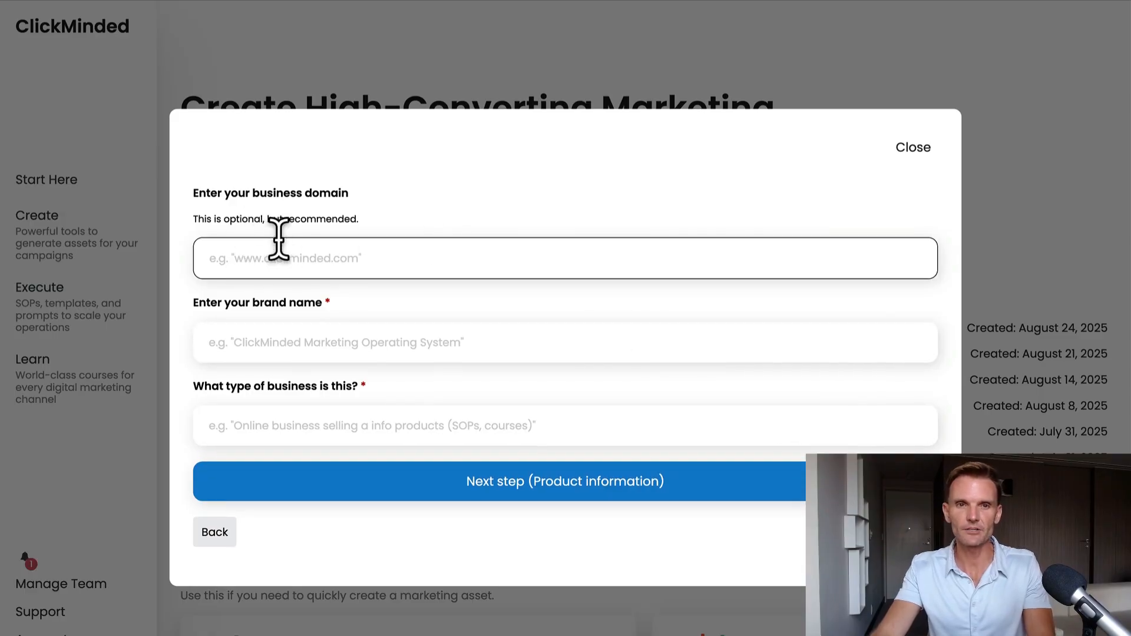
left_click(384, 496)
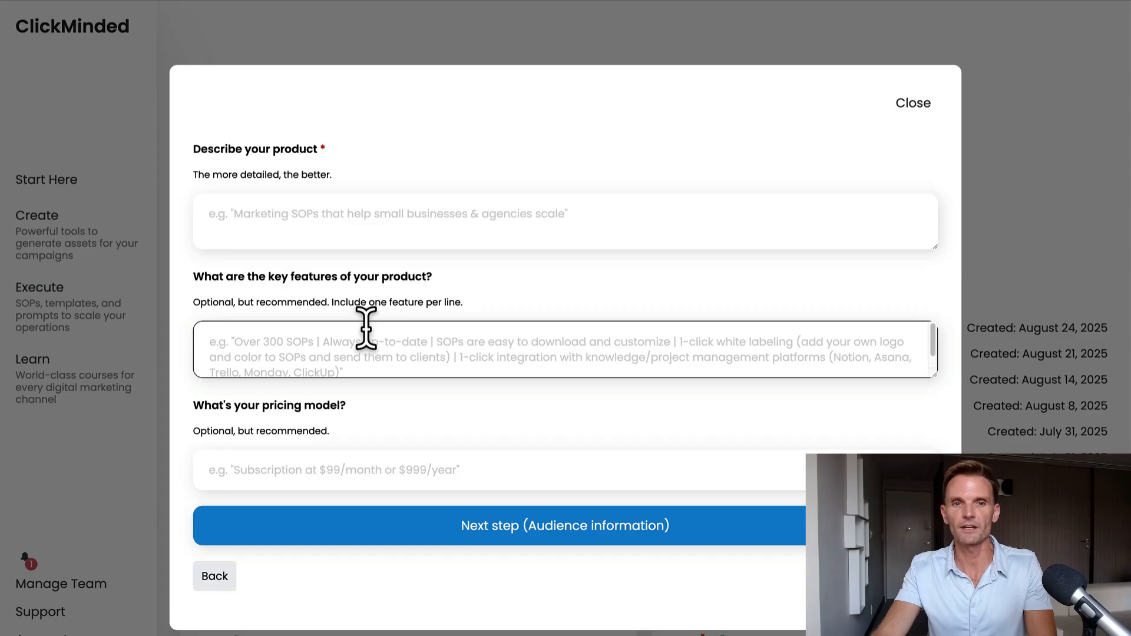
left_click(384, 539)
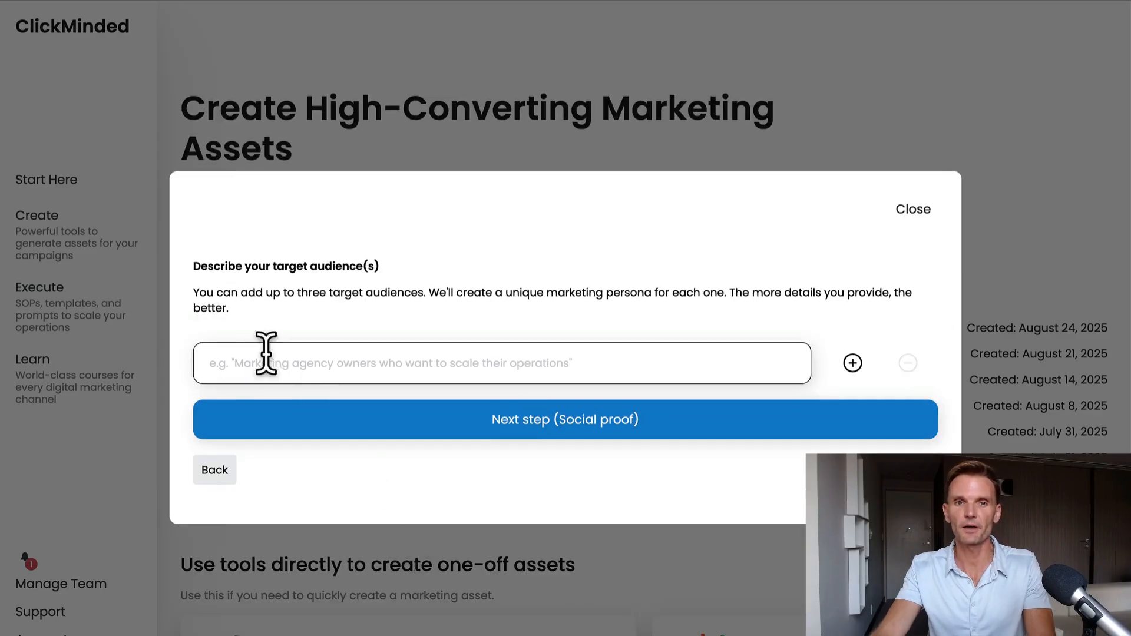
Add two more target audience fields and advance past social proof to the country and language form.
left_click(852, 362)
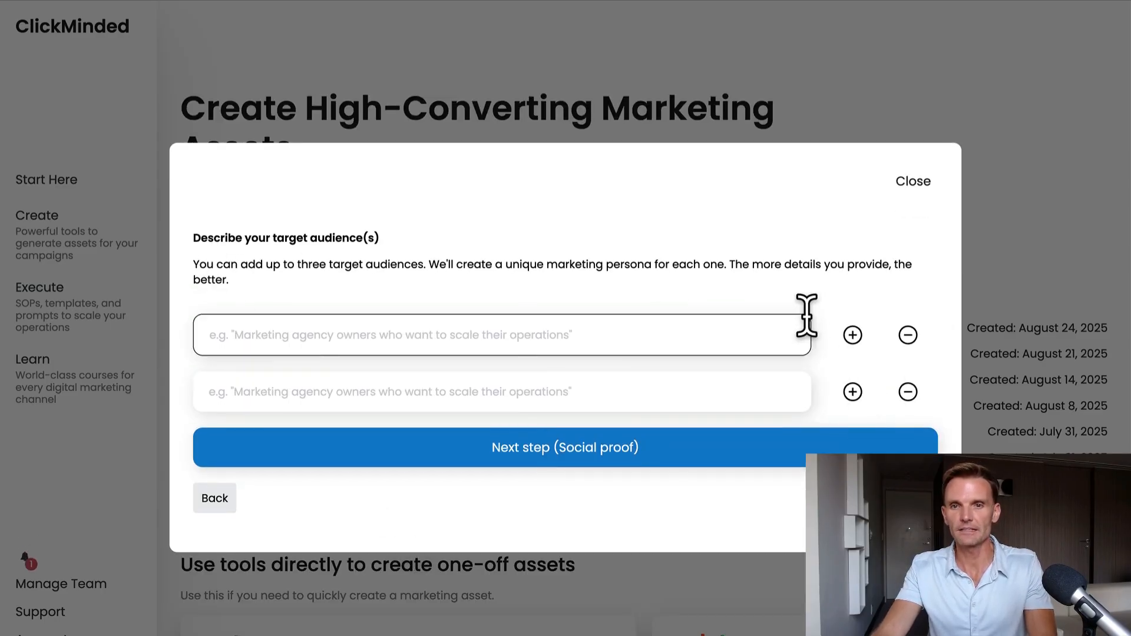
left_click(852, 391)
left_click(568, 490)
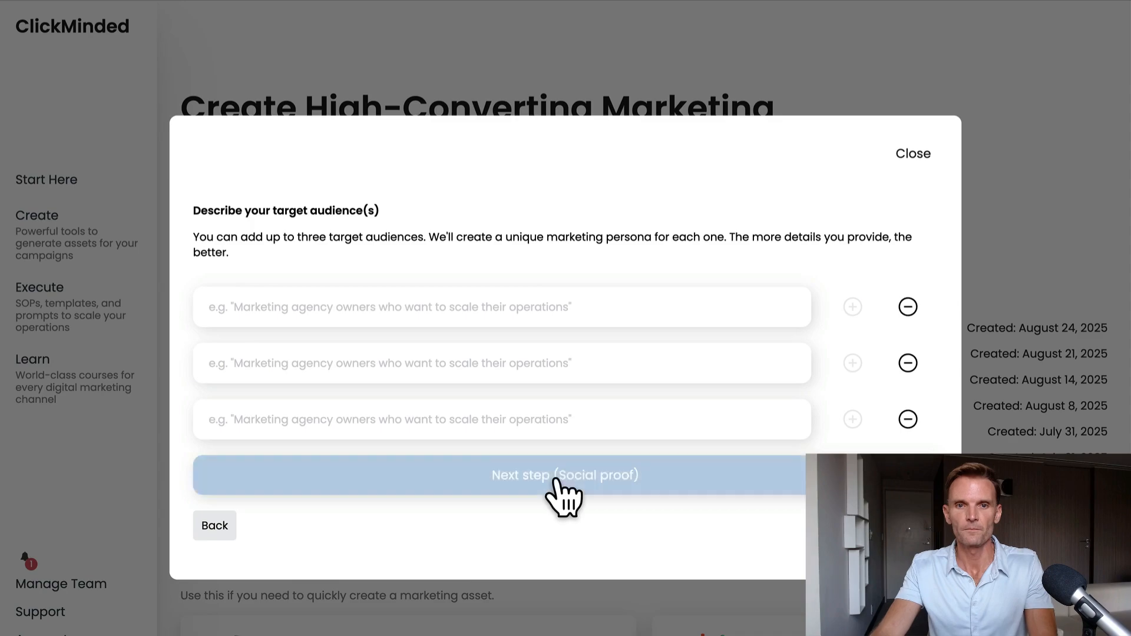
left_click(499, 413)
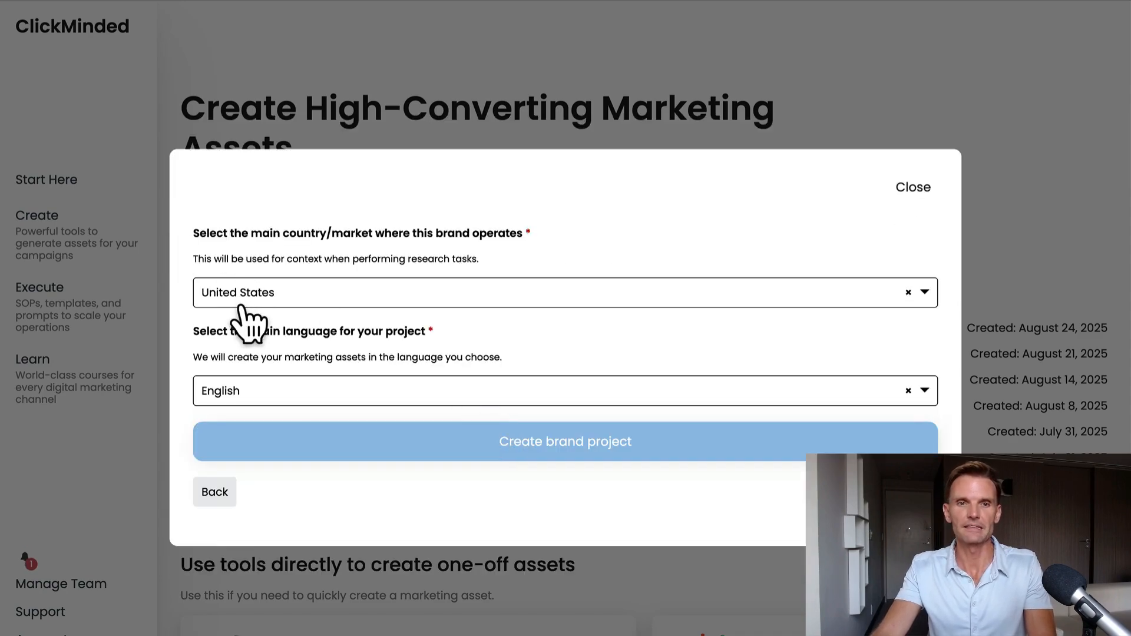
Go back through all the Manual mode forms to the choice of how to get started.
left_click(213, 489)
left_click(227, 463)
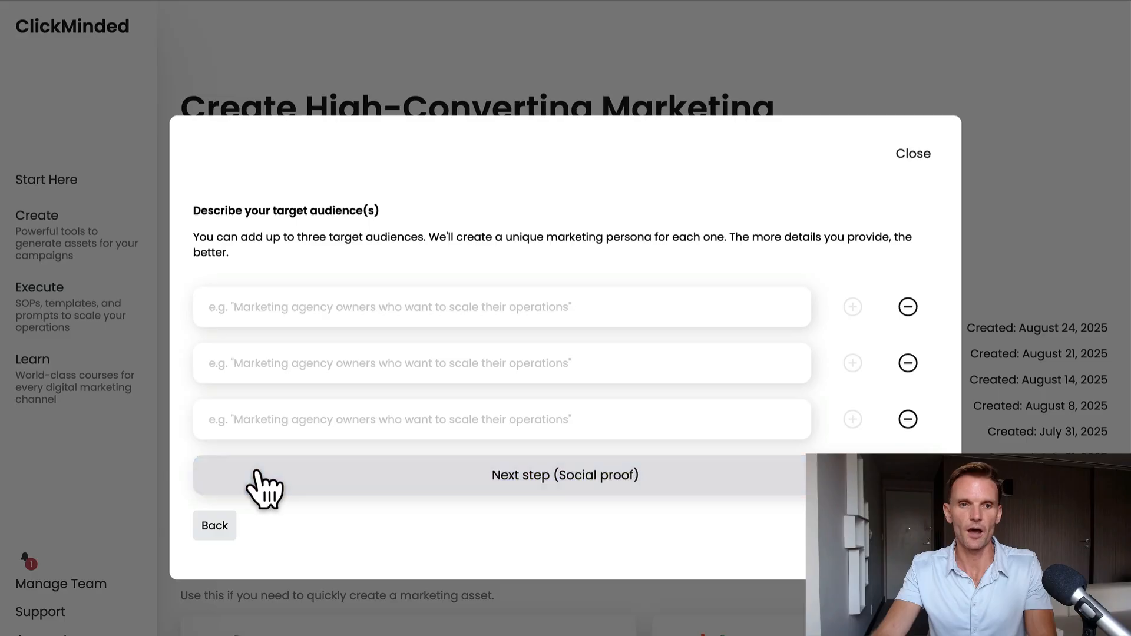
left_click(223, 524)
left_click(223, 580)
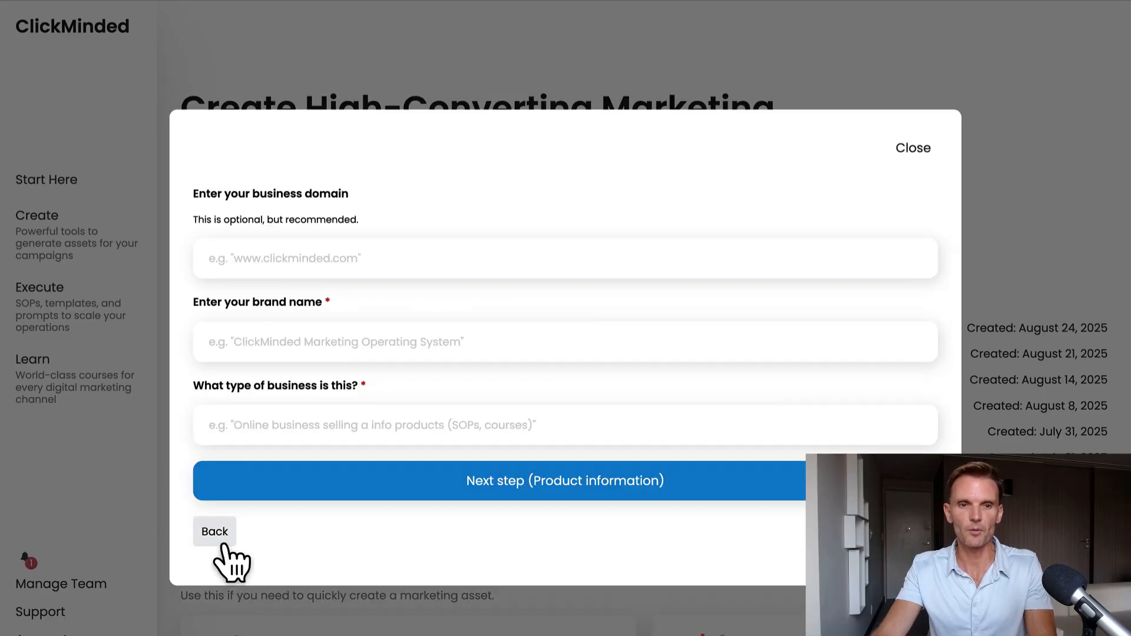
left_click(219, 533)
Choose Quick mode and analyze the business website RetroAddicts.com.
left_click(366, 386)
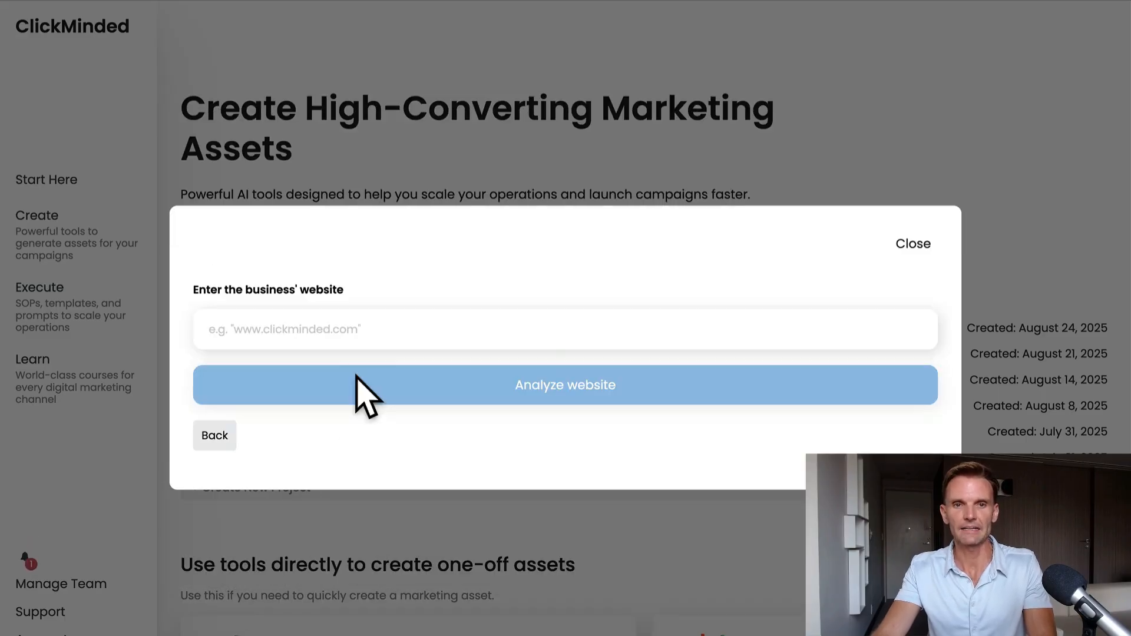
left_click(374, 327)
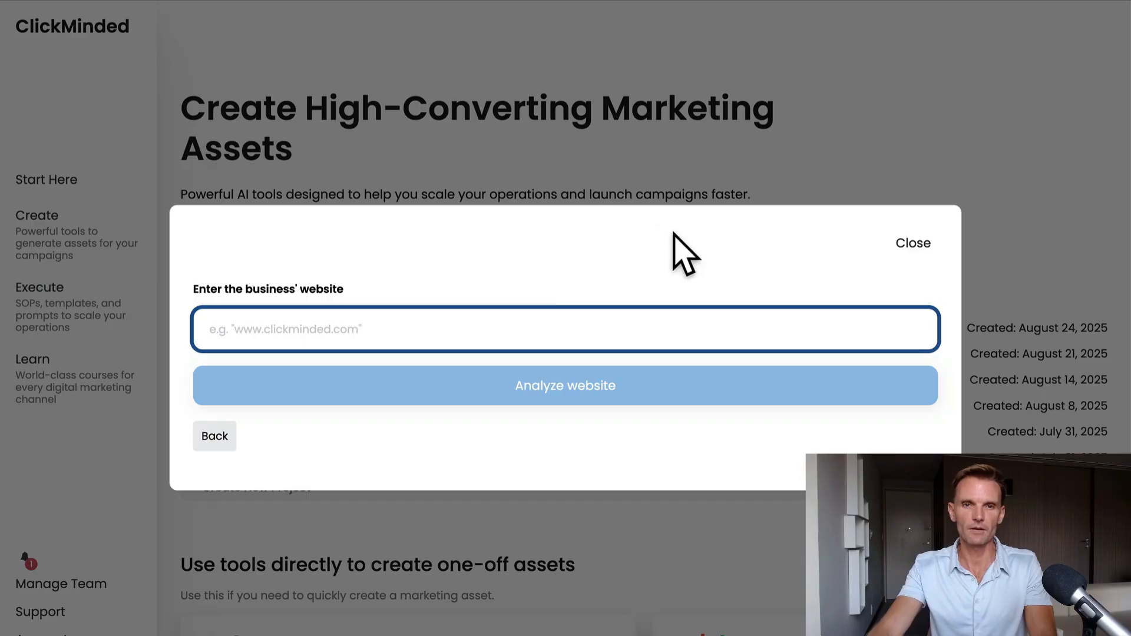
type("RetroAddicts.com")
left_click(698, 371)
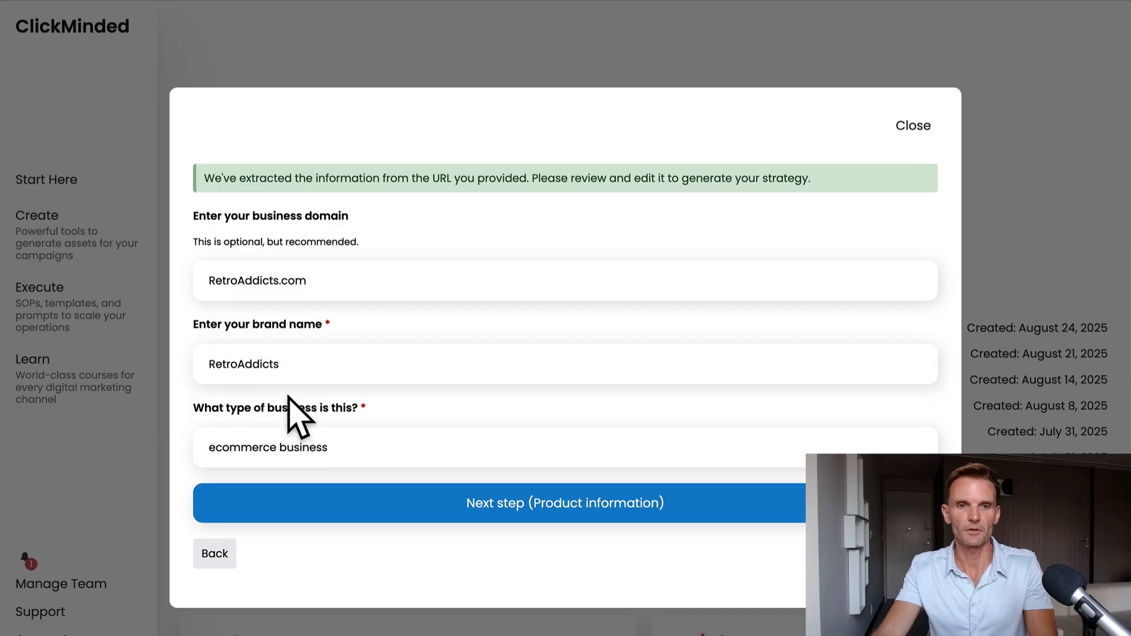
Add "vintage video game" before "ecommerce business" in the business type and continue to the product information.
left_click(361, 447)
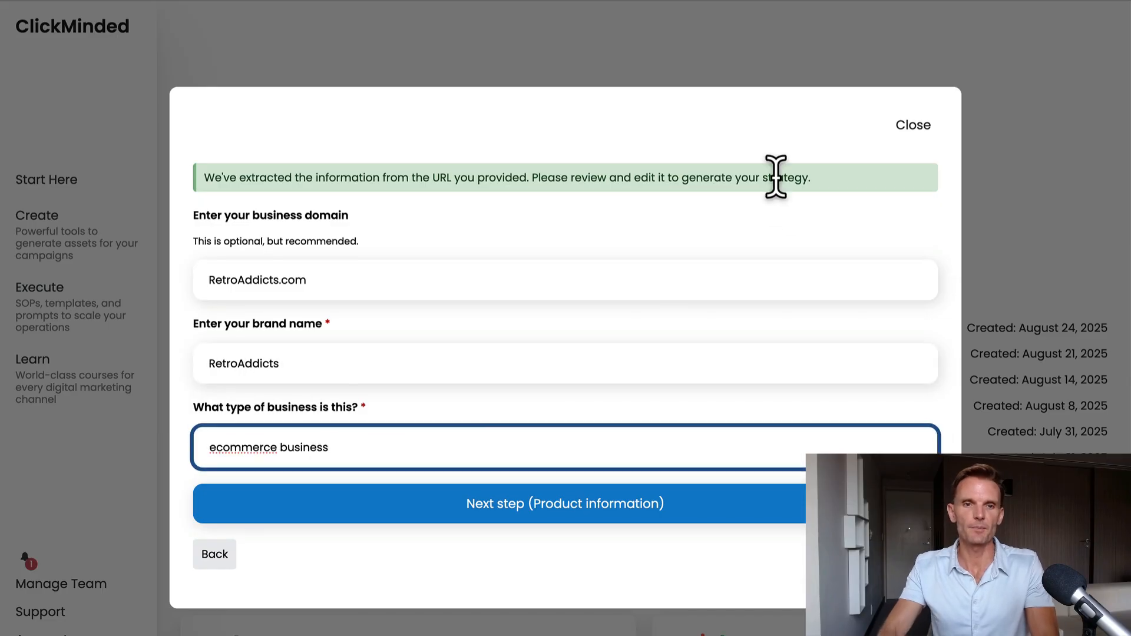
key("ctrl+a")
key("Left")
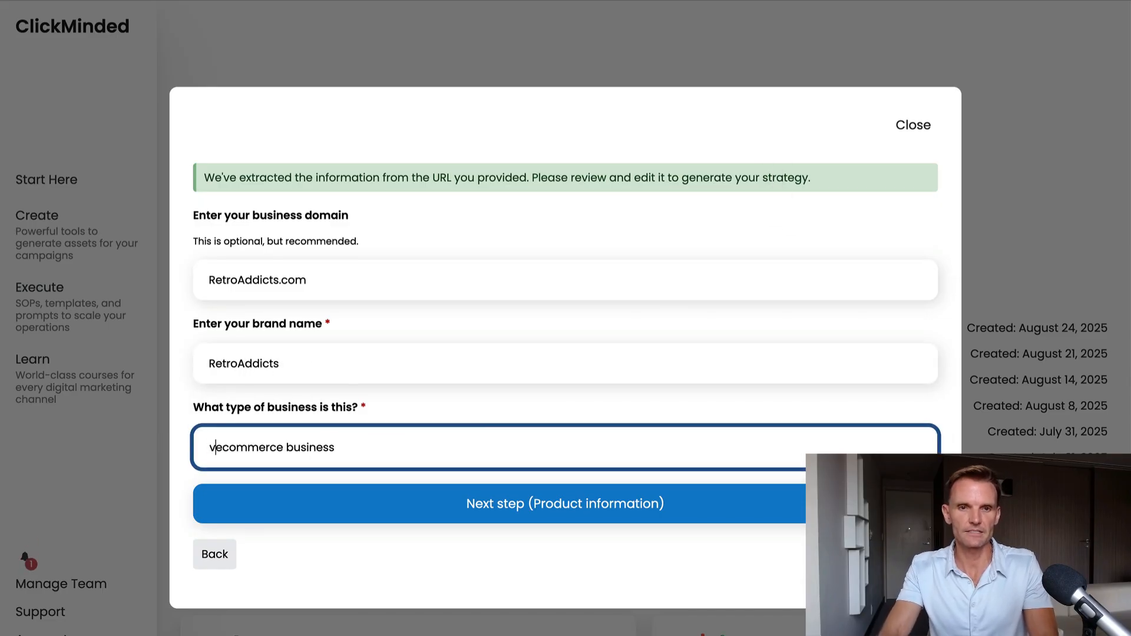
type("vintage ")
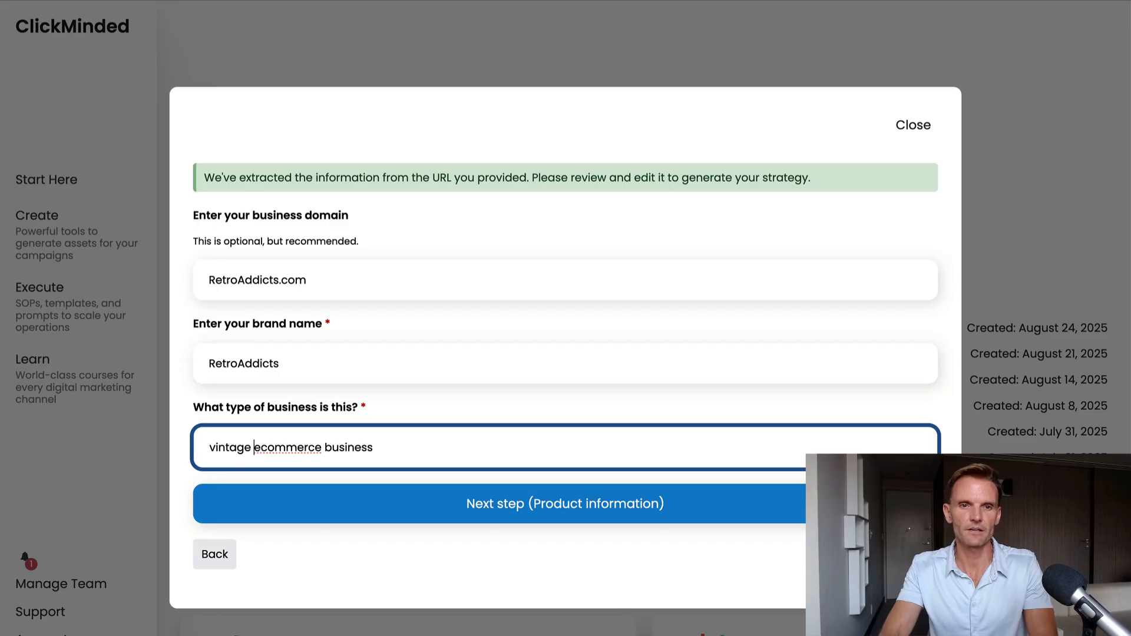
type("video game")
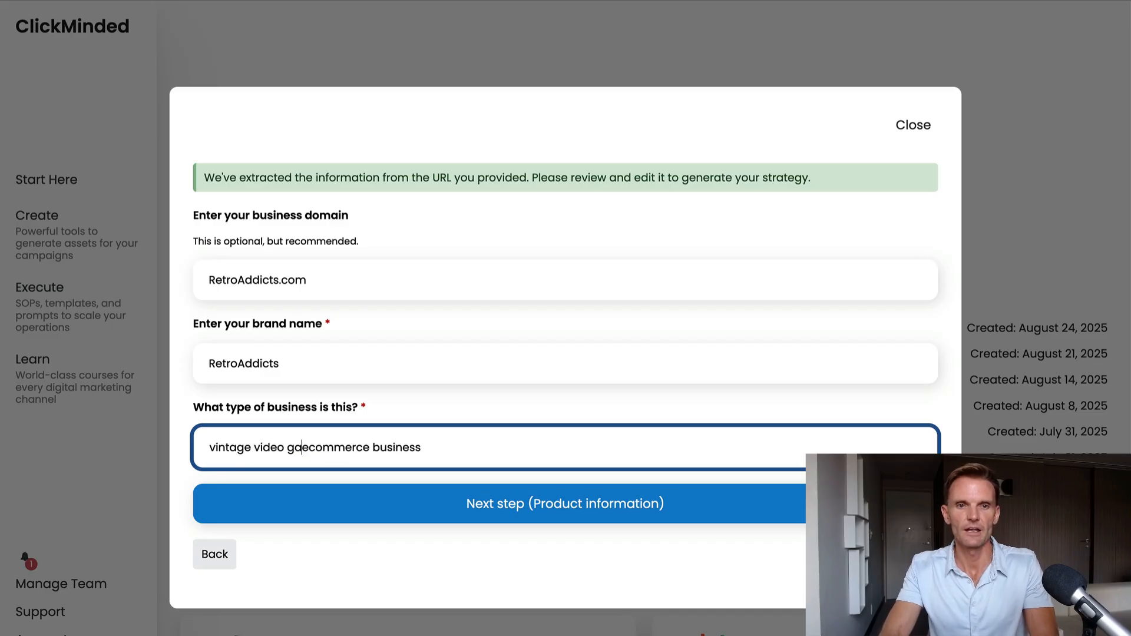
left_click(623, 502)
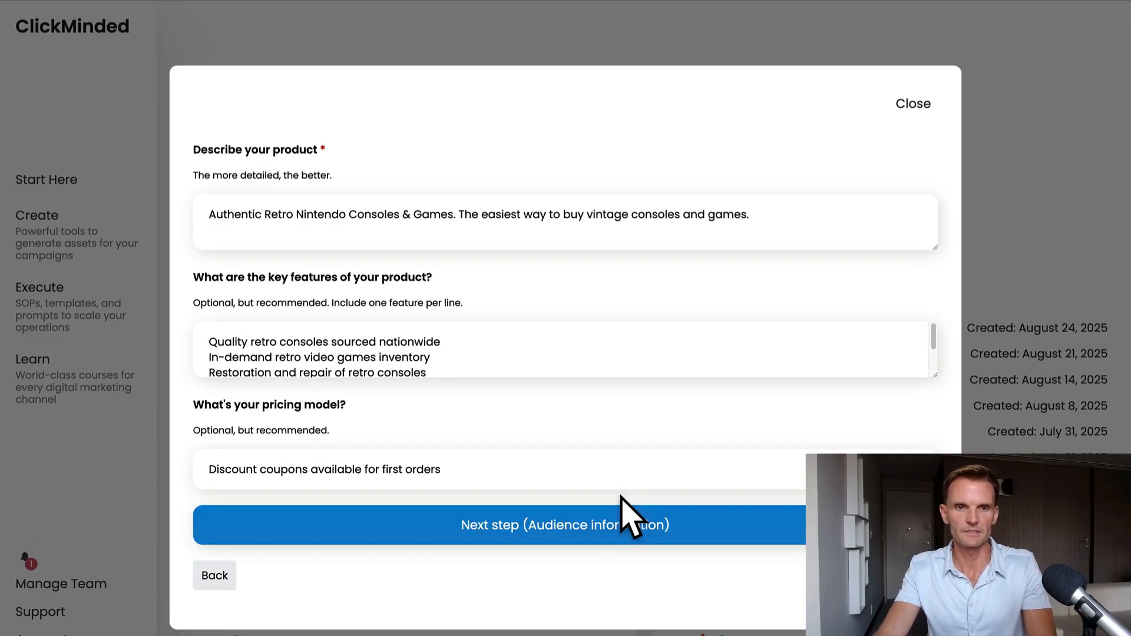
Insert ", Super Nintendo, Sega, Sony and N64" after "Authentic Retro Nintendo" in the product description.
left_click(350, 214)
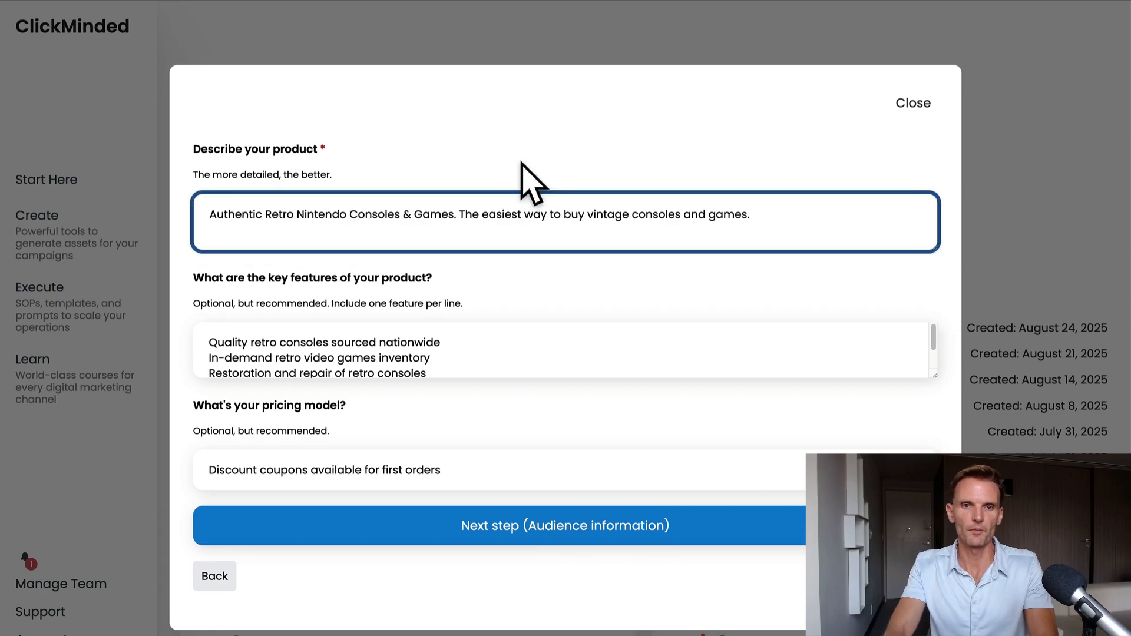
type(", Super Nintend")
type("o, Sega, Sony")
type(" and N")
type("65")
key("BackSpace")
type("4")
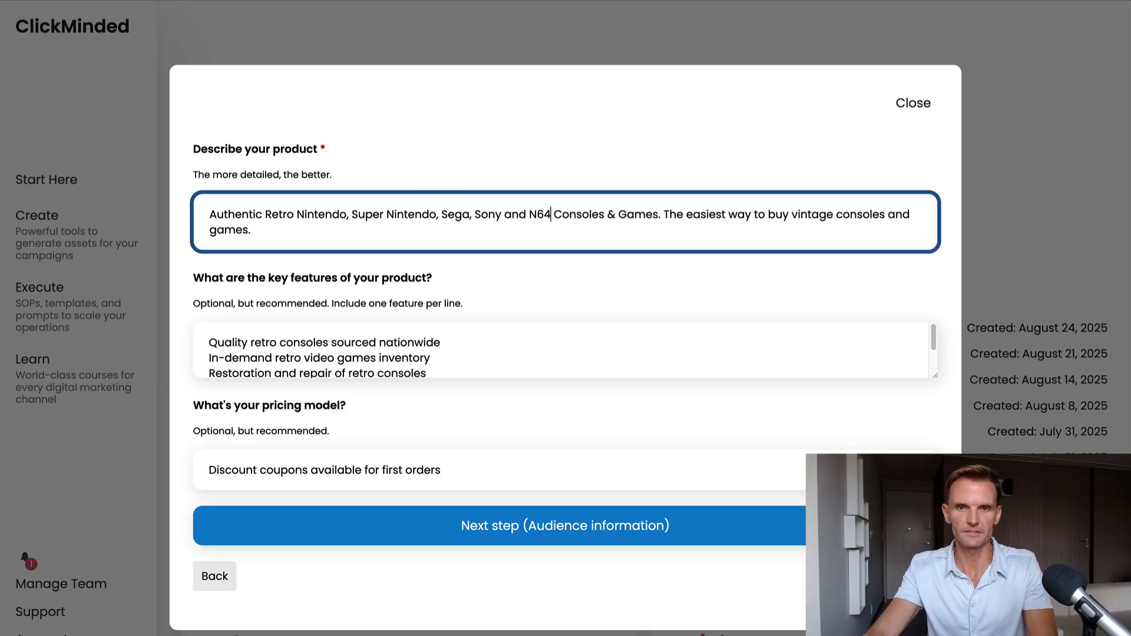
Check the key features list, replace the pricing model with "Most games are $50 or less" and continue to audience information.
left_click(539, 350)
left_click_drag(931, 341, 934, 368)
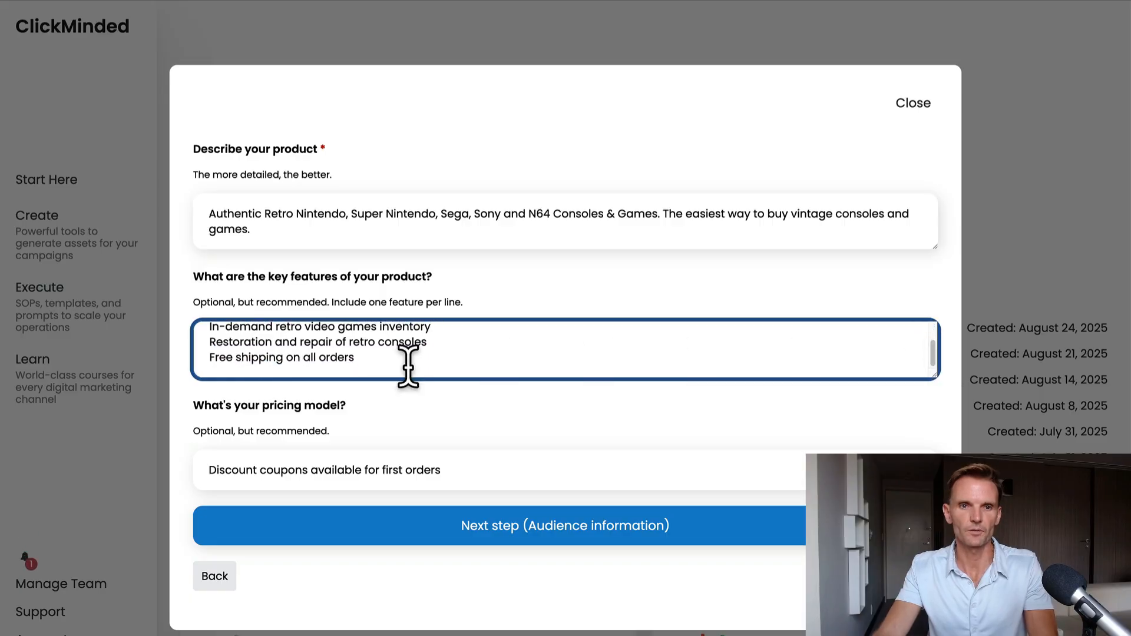
left_click(508, 468)
key("ctrl+a")
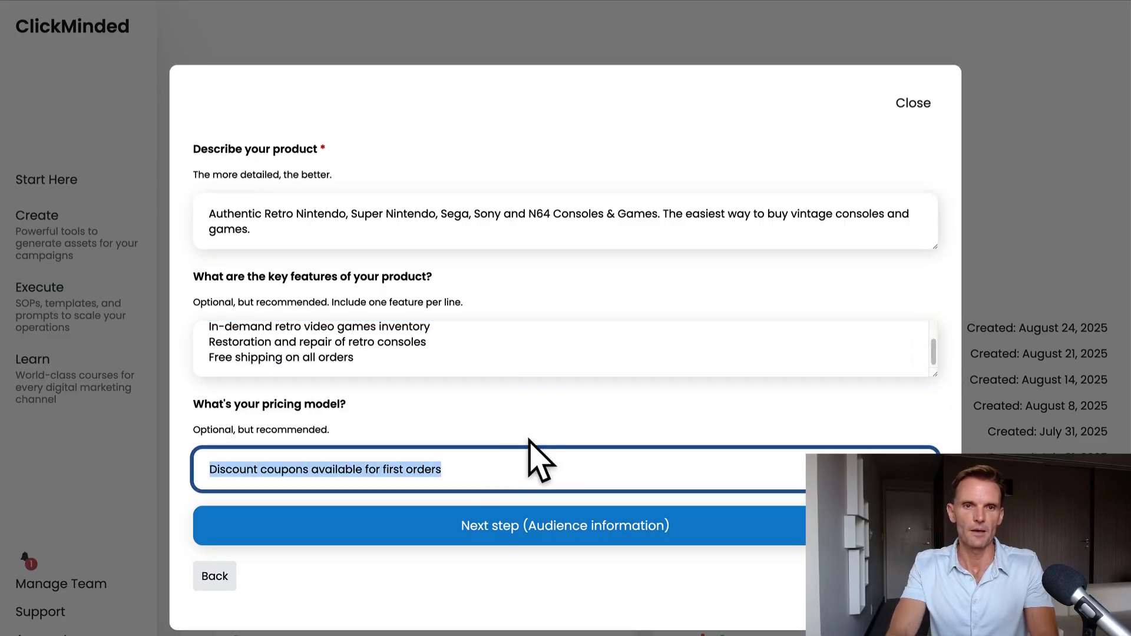
type("Most games are $50 or less")
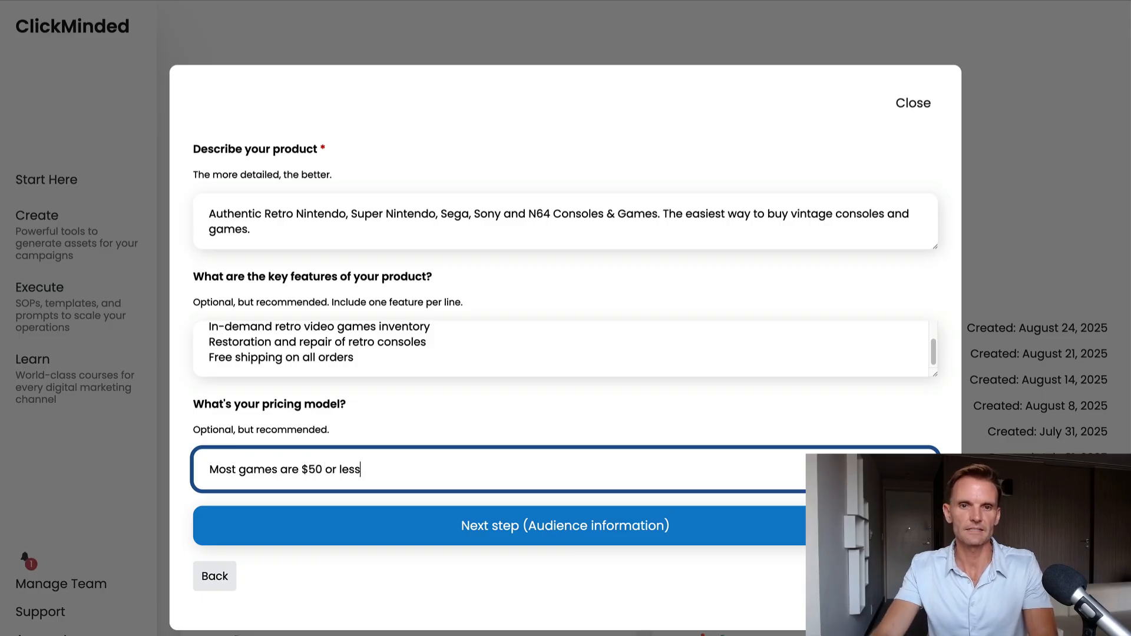
left_click(550, 530)
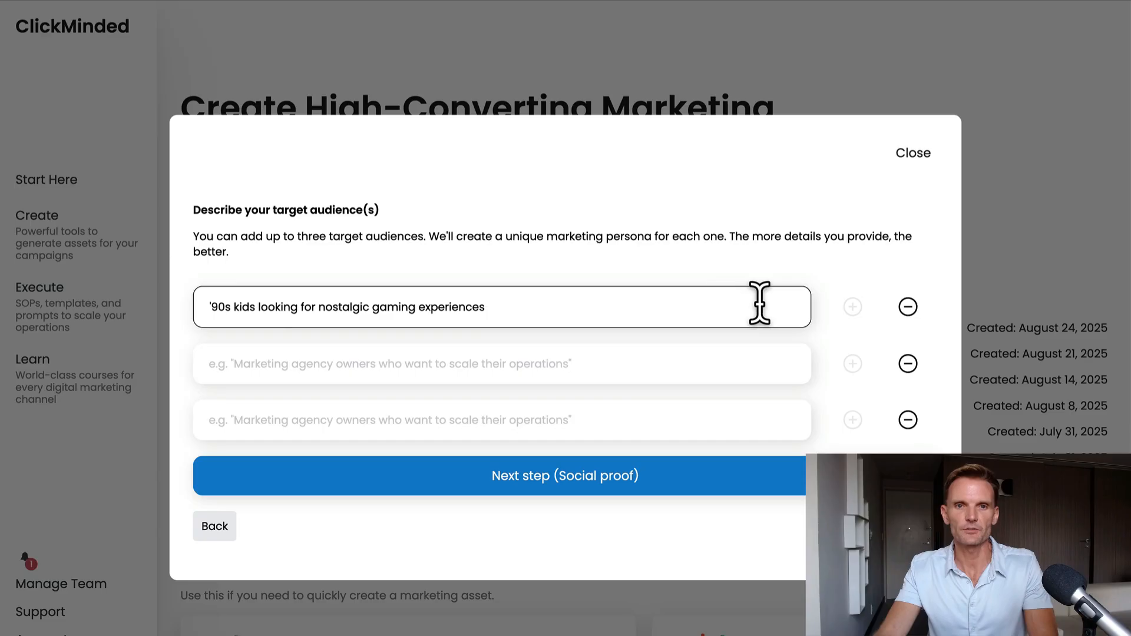
Enter "ebay resellers" and "antique collectors and vintage enthusiasts" as the second and third target audiences, and continue to social proof.
left_click(606, 359)
type("e")
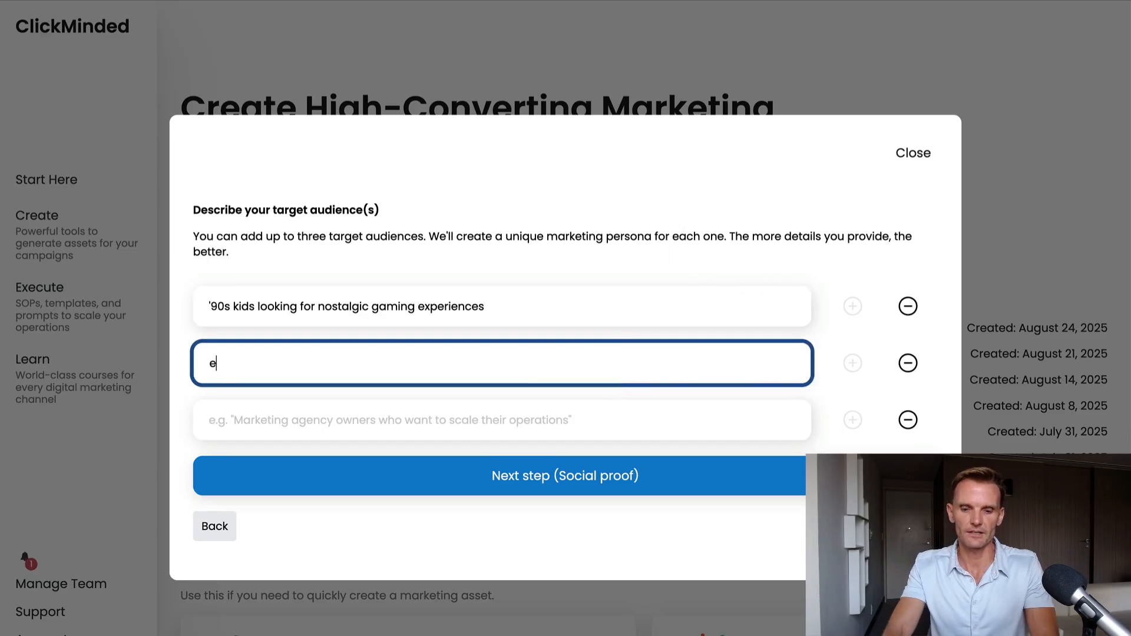
key("Tab")
key("Tab")
key("Tab")
type("an")
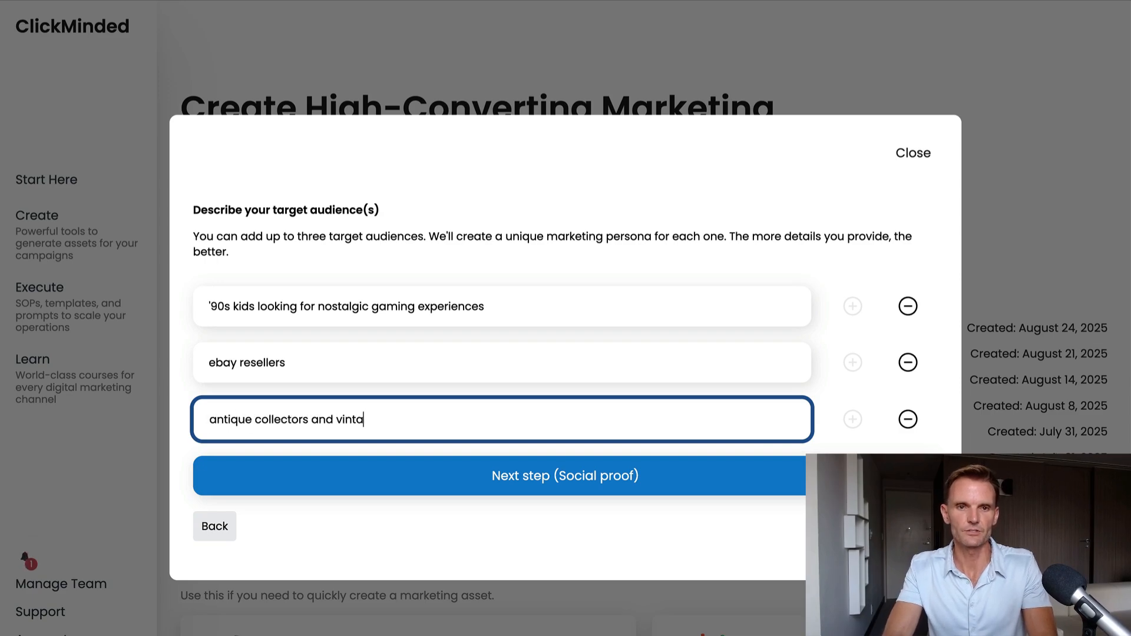
type("tique collectors and vintage enthusiasts")
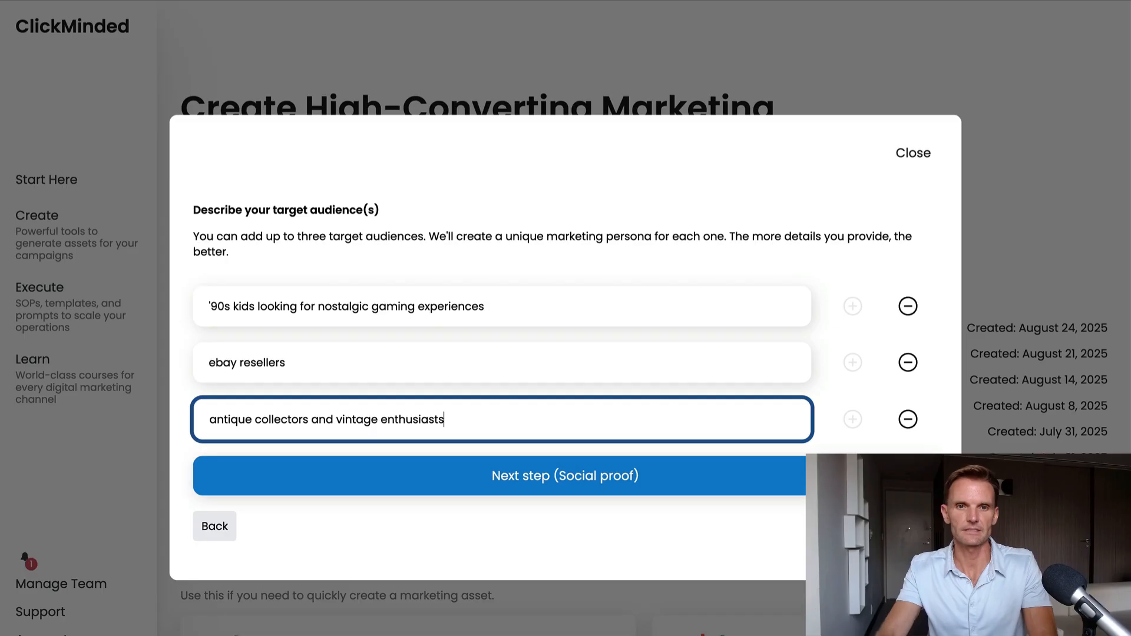
left_click(580, 500)
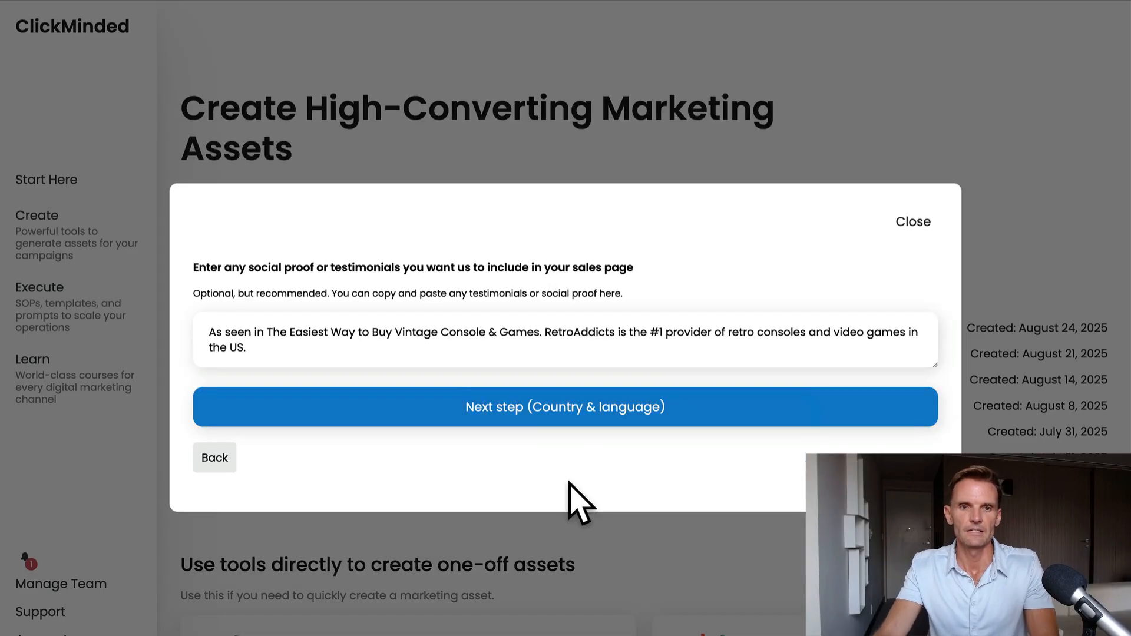
Replace the social proof with the testimonial "best website ever!" followed by a customer's name, and create the brand project with United States and English.
left_click(483, 352)
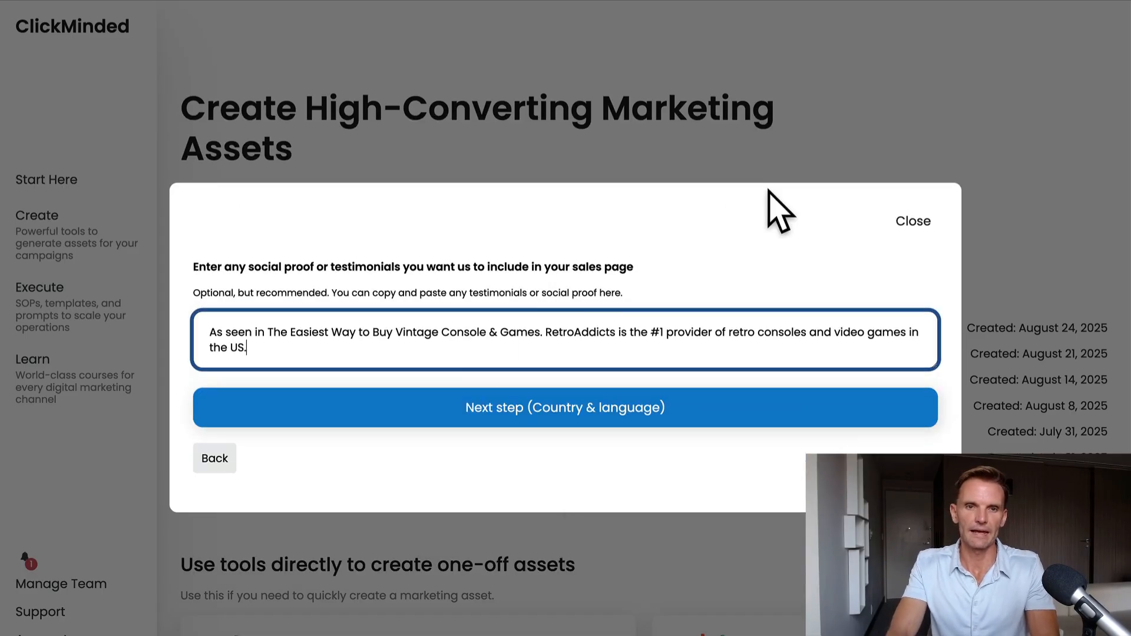
key("ctrl+a")
type("\"")
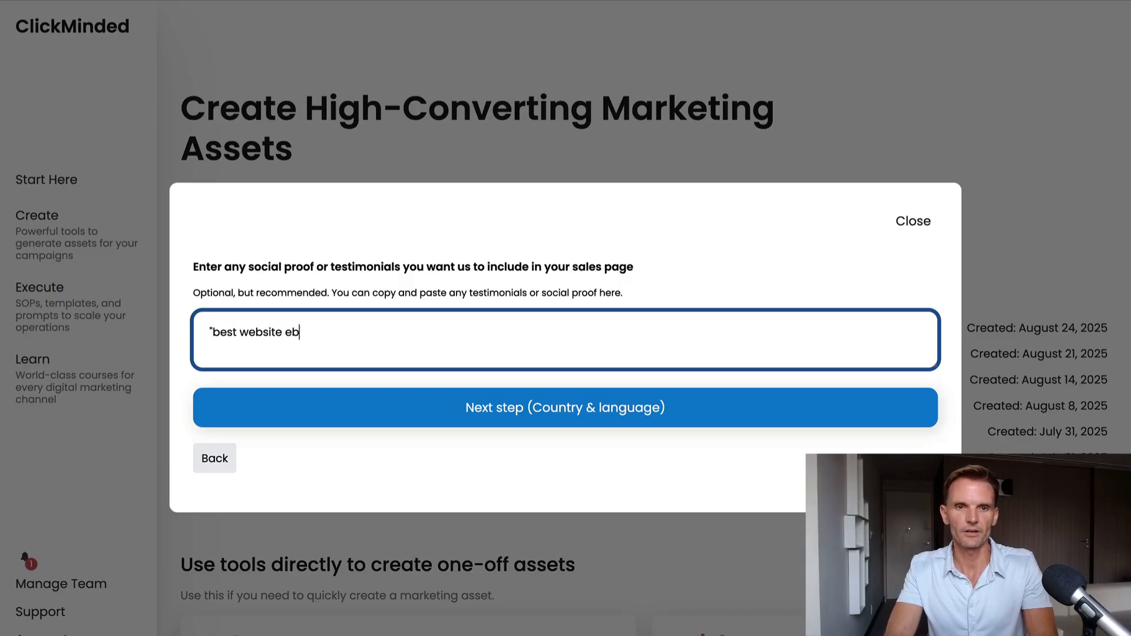
type("best website ever!\" - John")
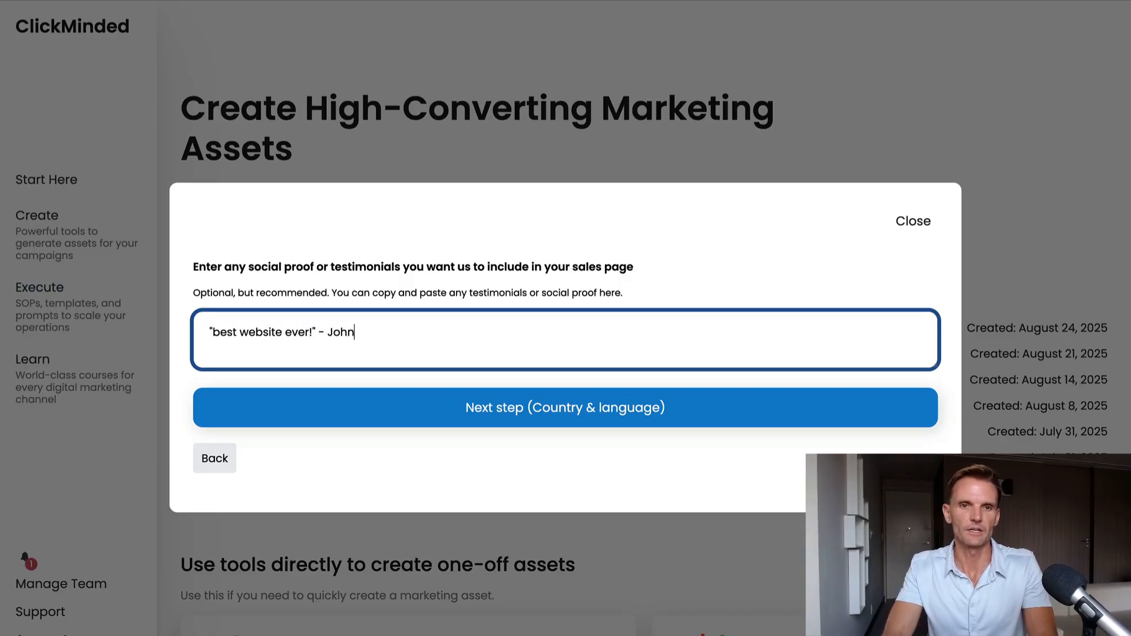
type("ny Appleseed")
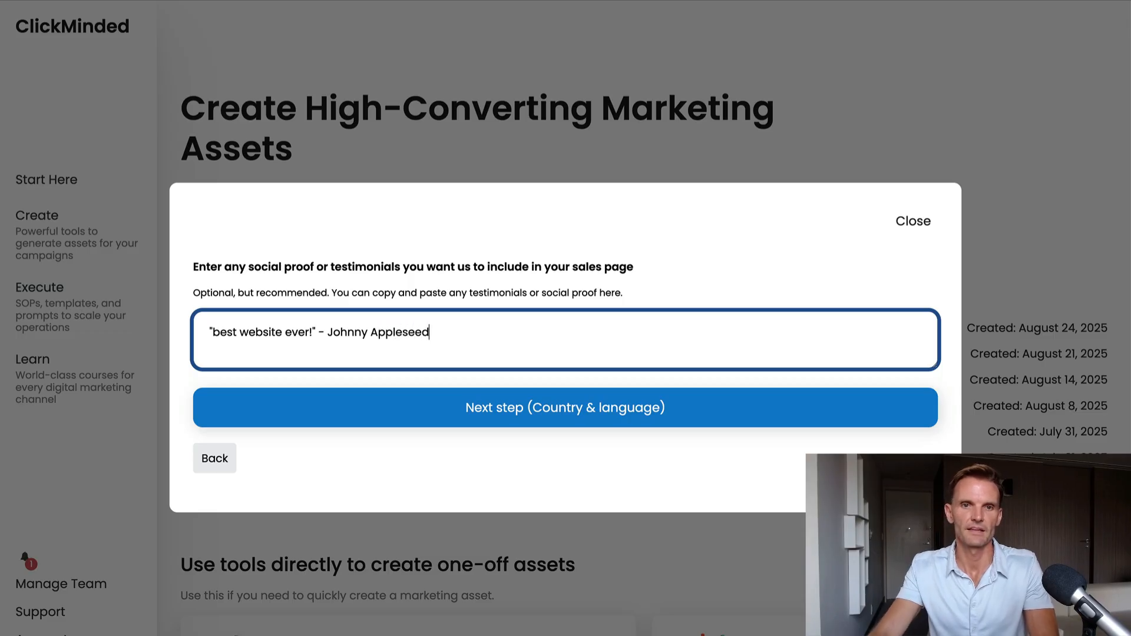
left_click(752, 422)
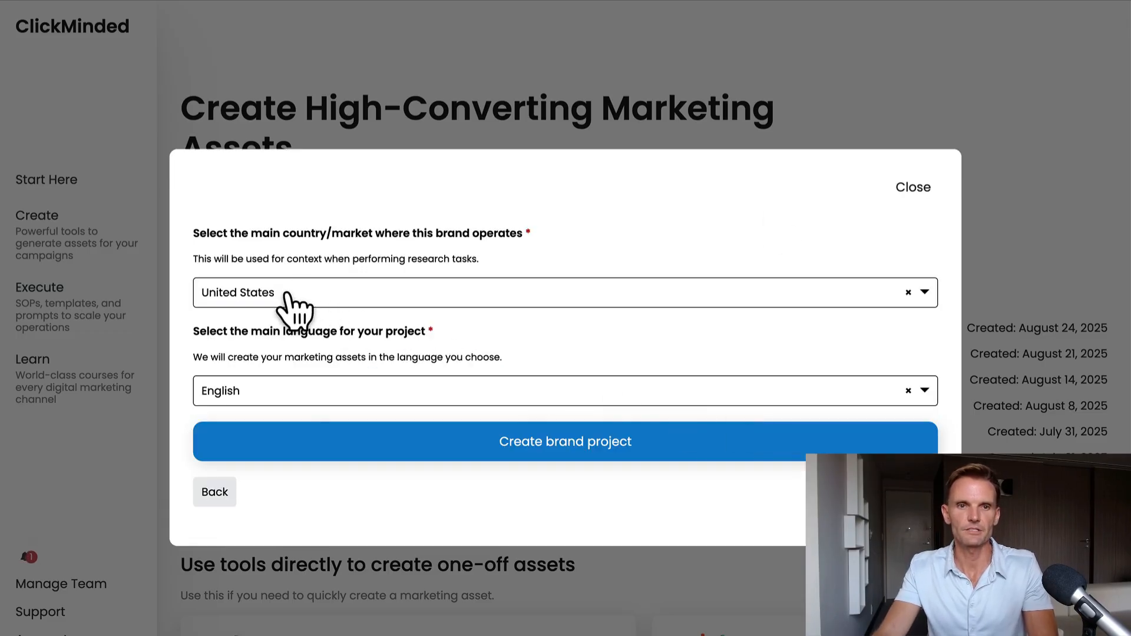
left_click(579, 445)
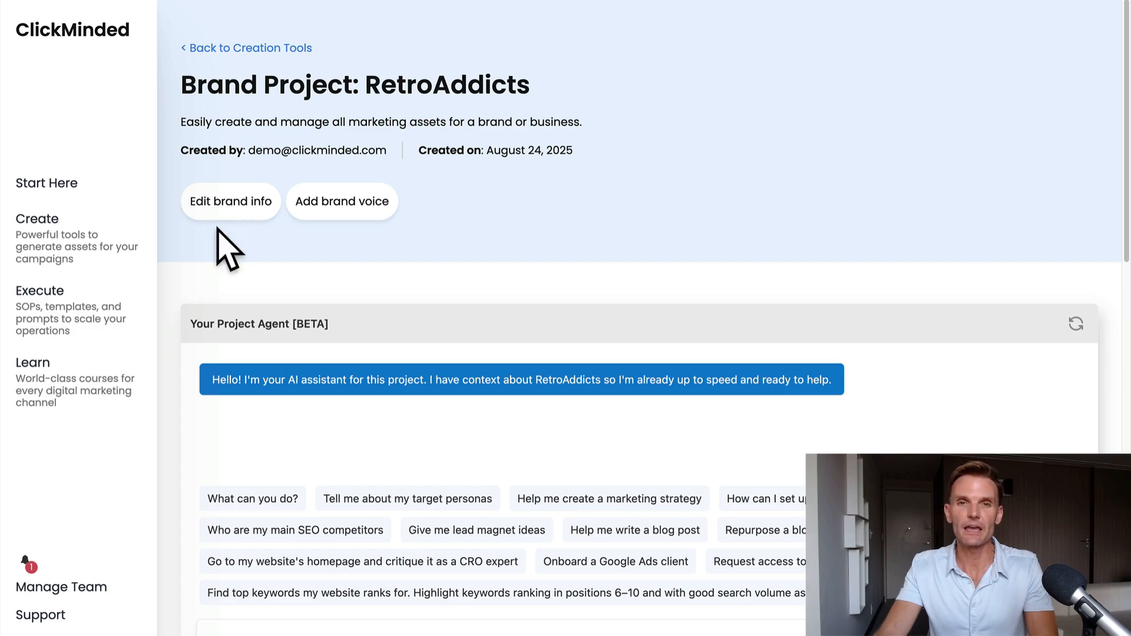
Review the saved brand info backwards from social proof through audiences and product details to the business domain, and close it without edits.
left_click(229, 206)
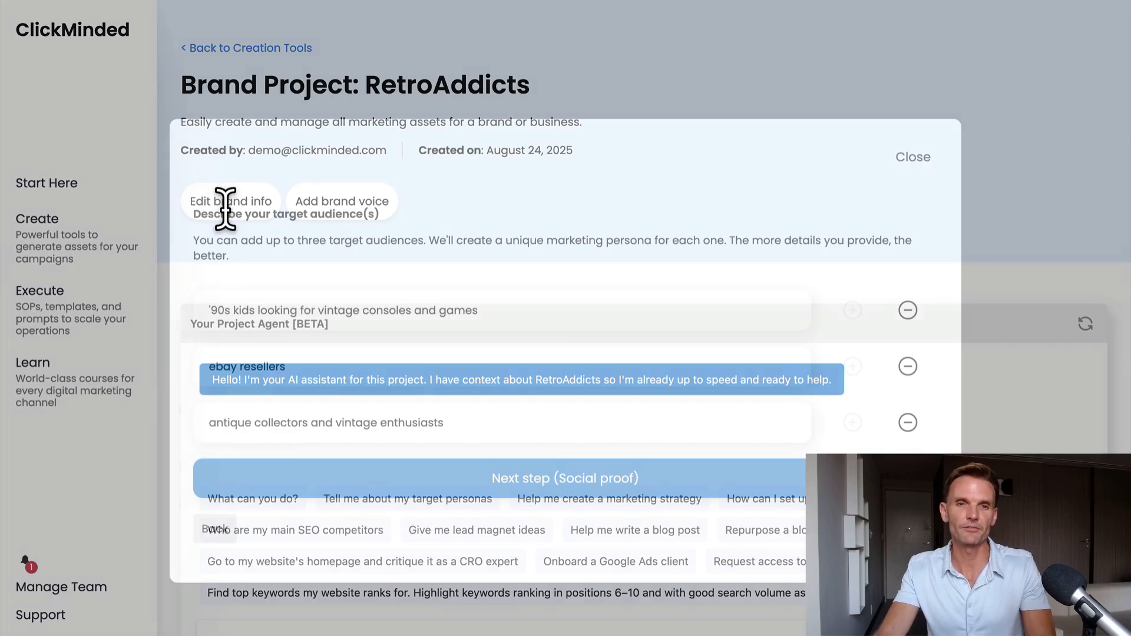
left_click(390, 479)
left_click(435, 419)
left_click(213, 495)
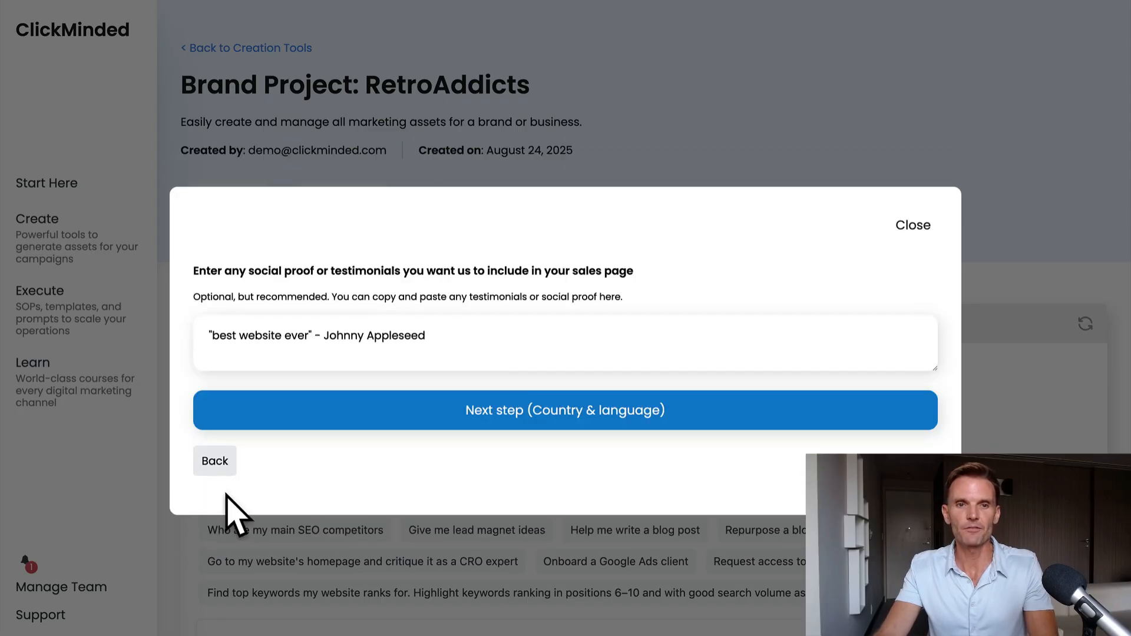
left_click(218, 466)
left_click(221, 530)
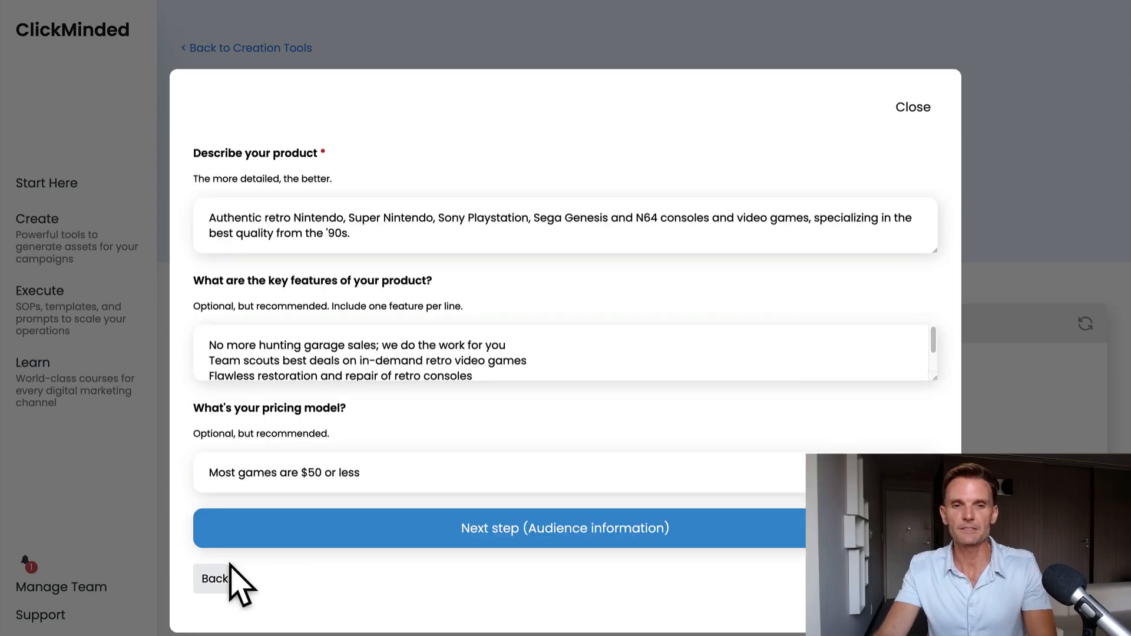
left_click(219, 580)
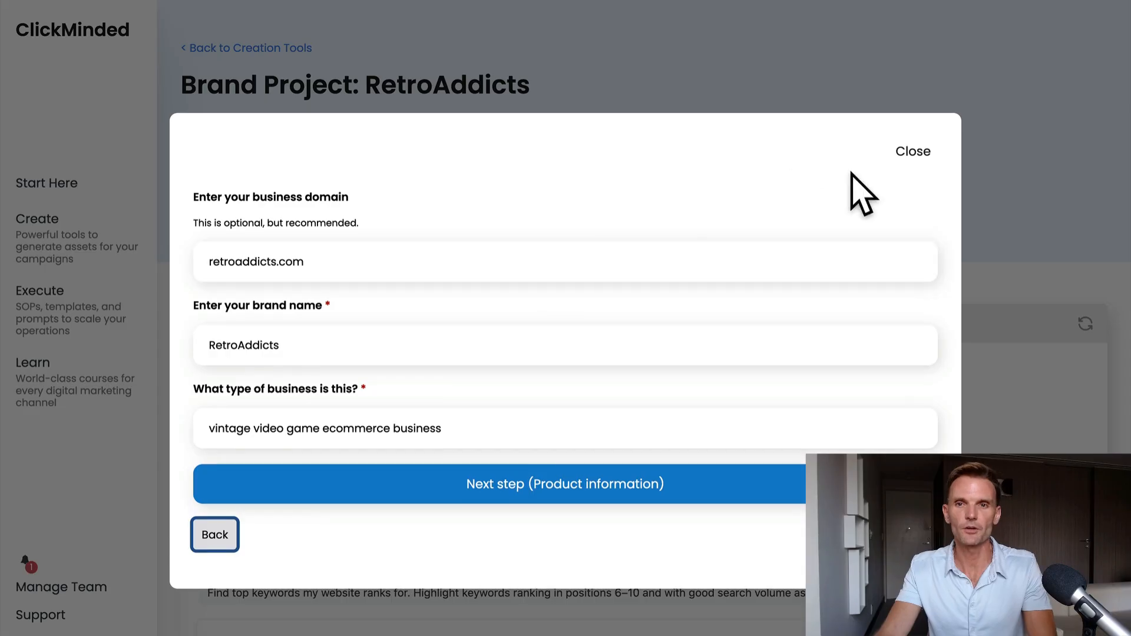
left_click(912, 154)
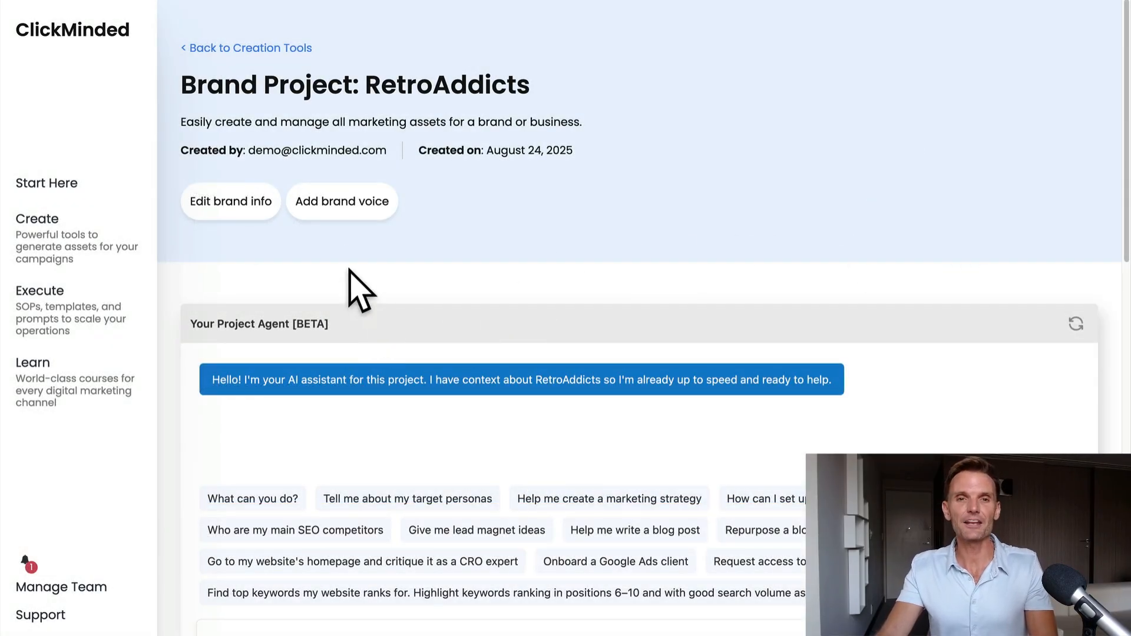
Examine the quick mode with three content sample URL fields and the manual mode for adding a brand voice, and close without saving.
left_click(347, 221)
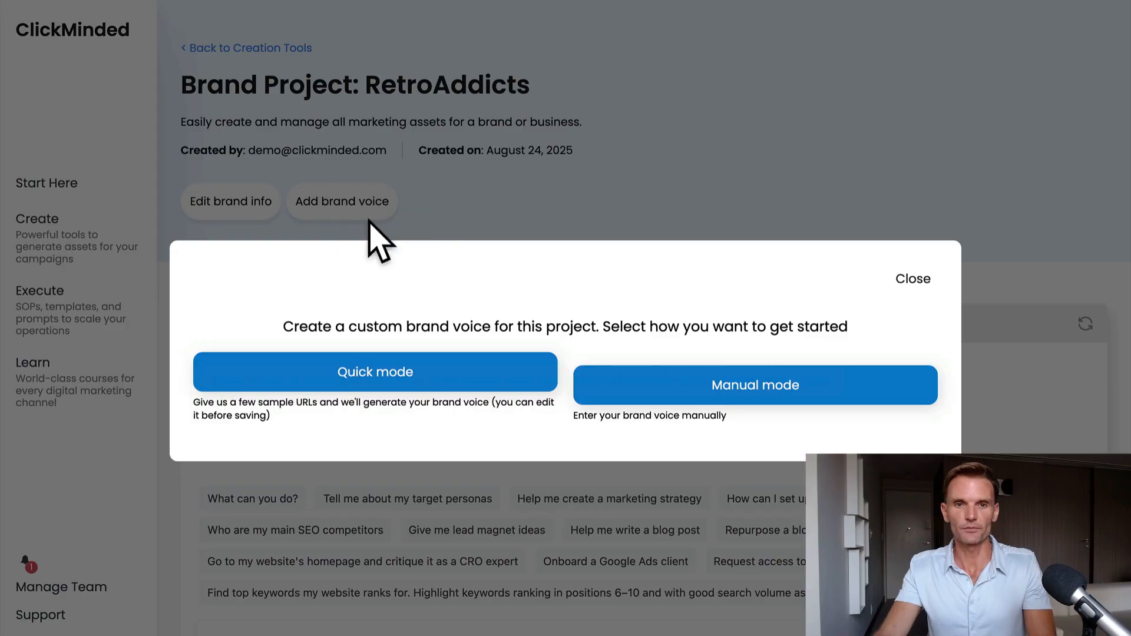
left_click(549, 379)
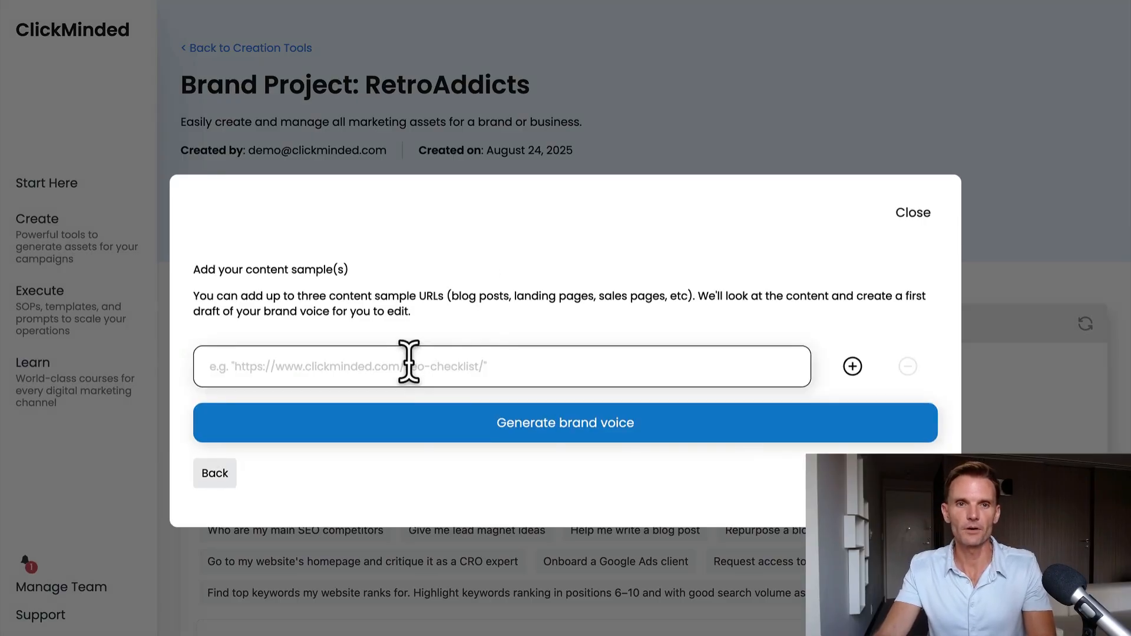
left_click(852, 366)
left_click(852, 394)
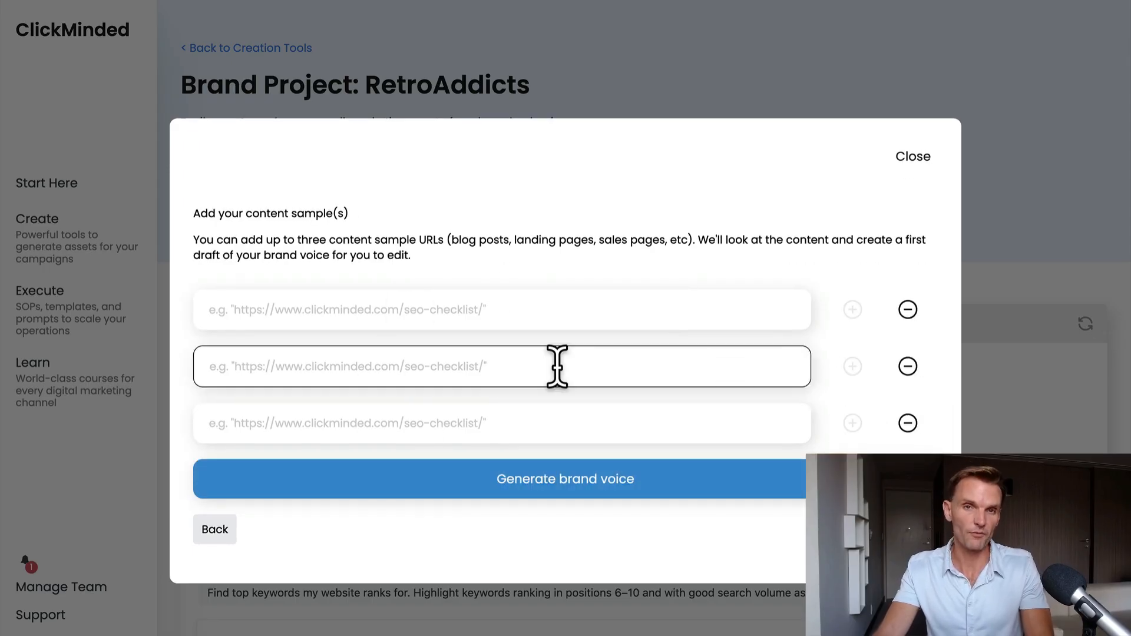
left_click(213, 532)
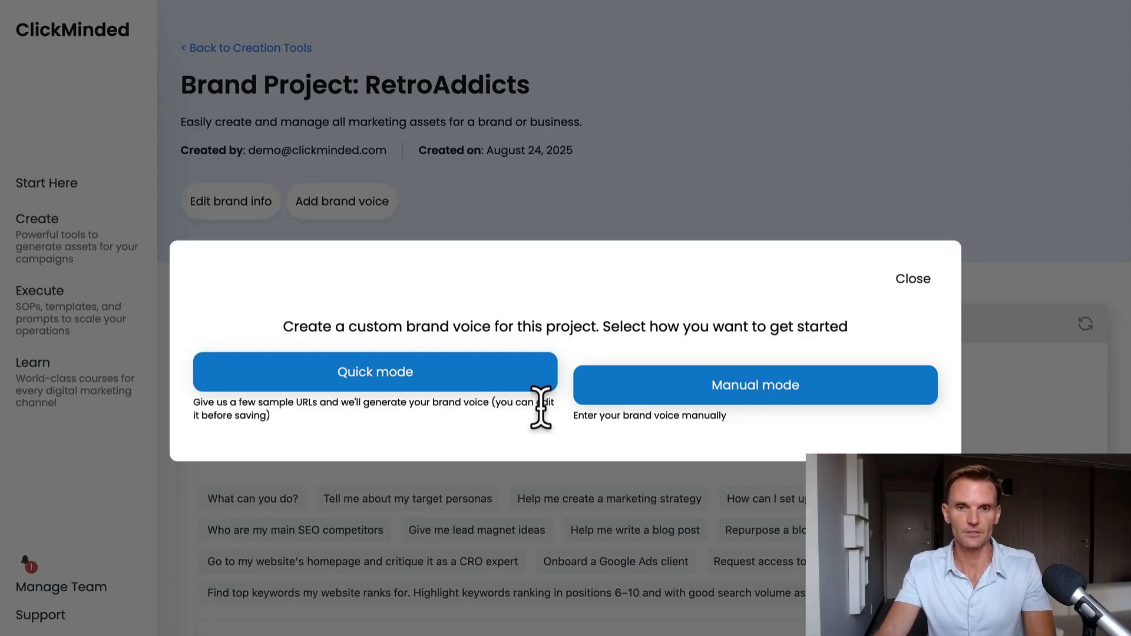
left_click(730, 394)
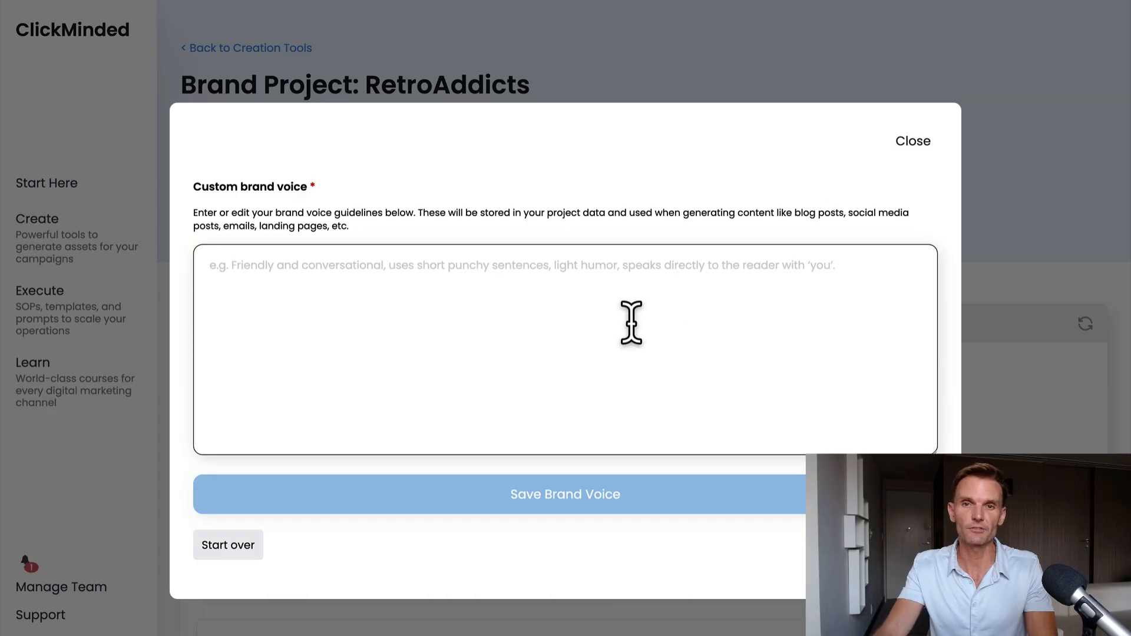
left_click(913, 142)
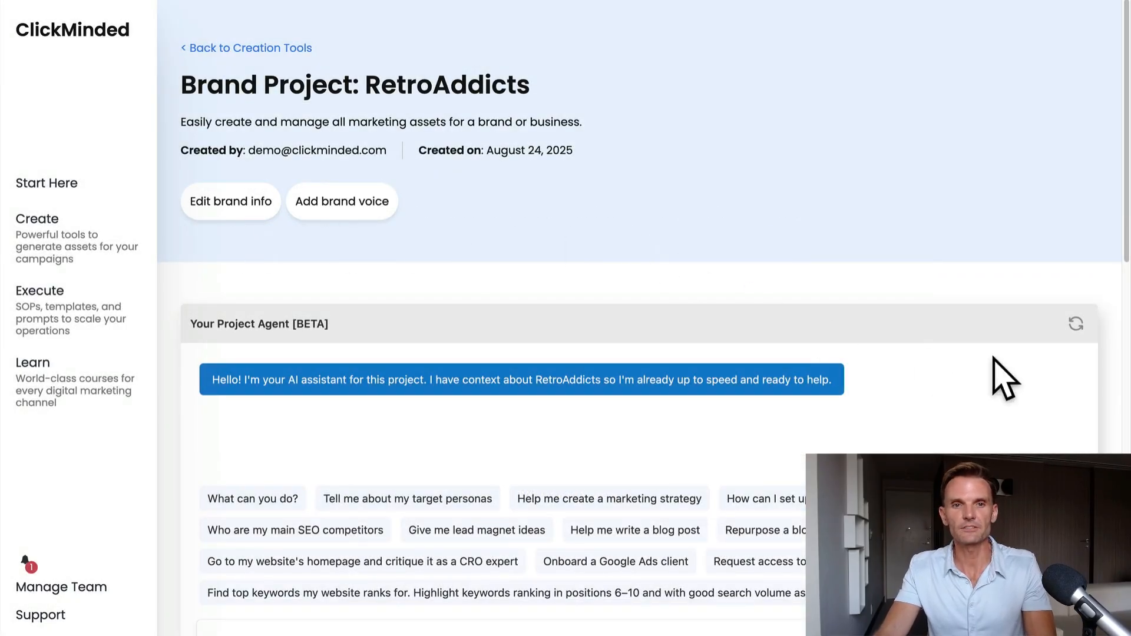
scroll(1022, 380, "down", 3)
scroll(1022, 380, "up", 1)
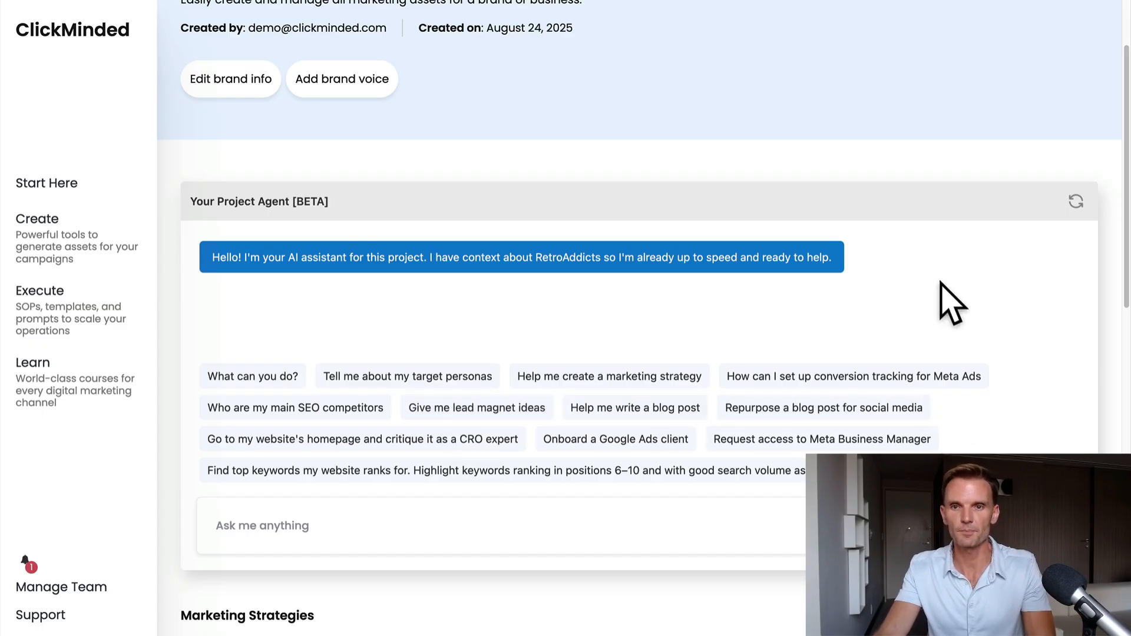
scroll(719, 359, "down", 1)
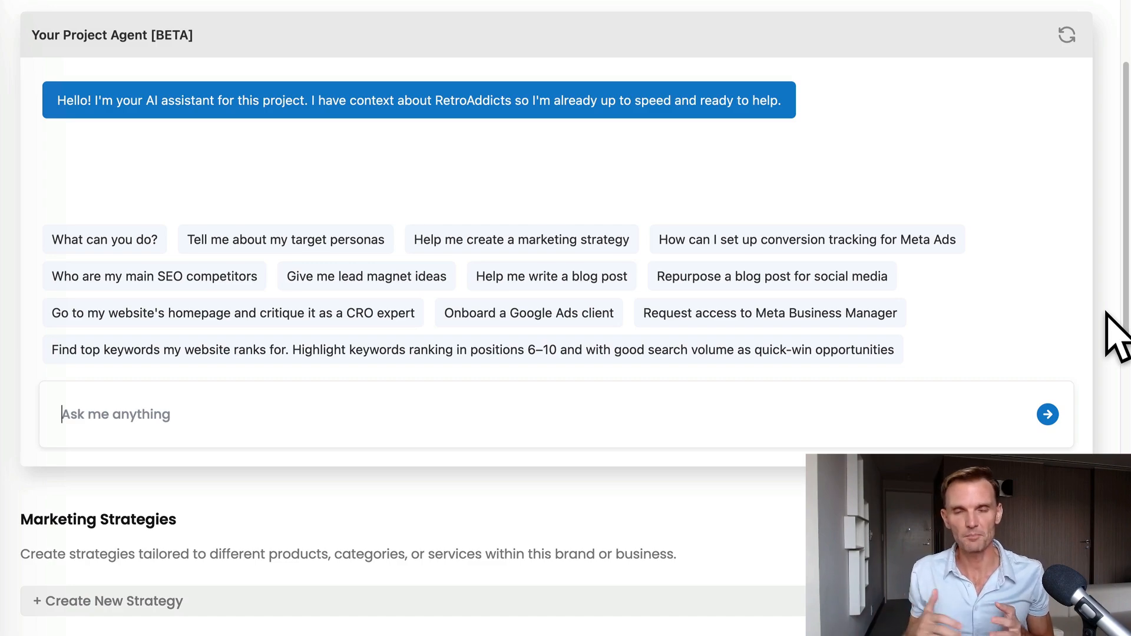
left_click(805, 407)
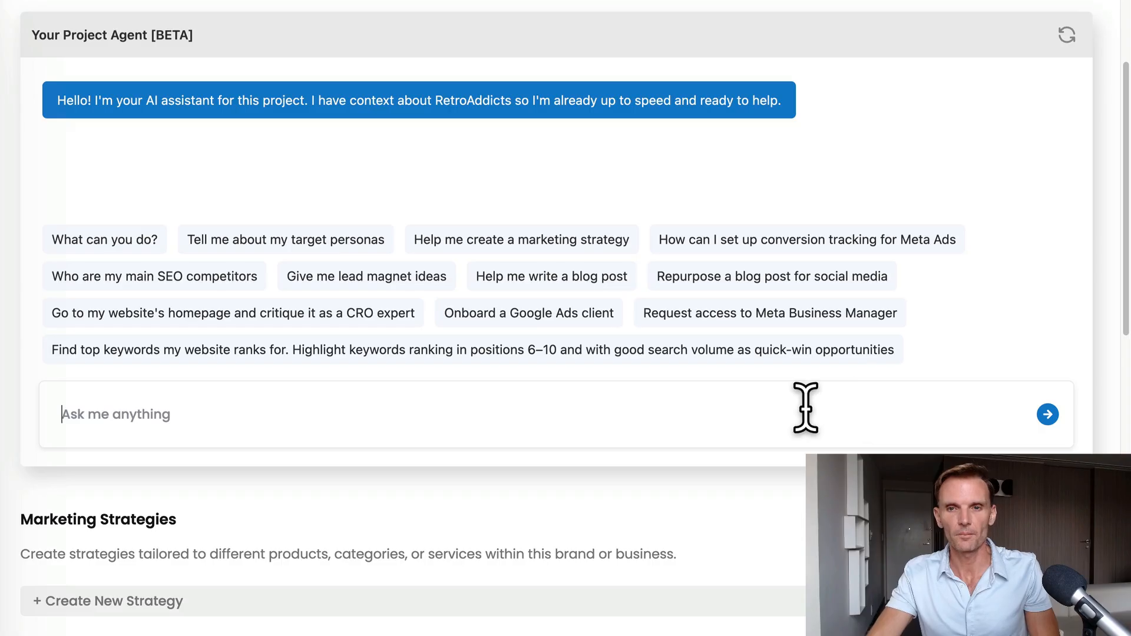
type("Identify internal linking opportunities among pages targeting mid-funnel keywords; output anchor text suggestions. - here is the sitemap: https://www.retroaddicts.com/sitemap_index.xml")
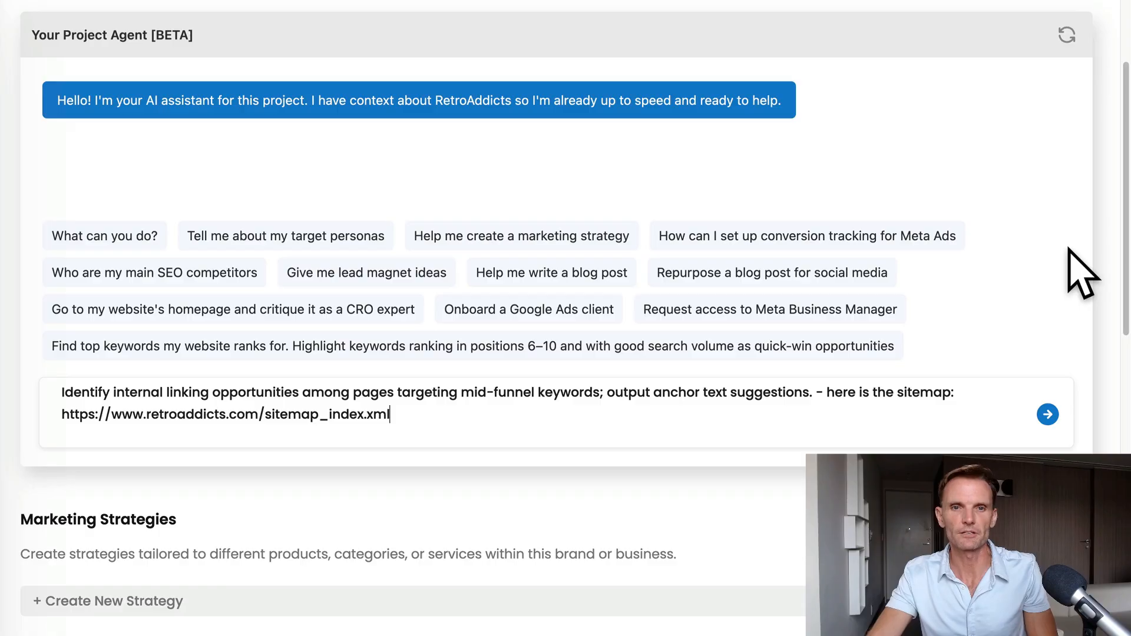
key("Return")
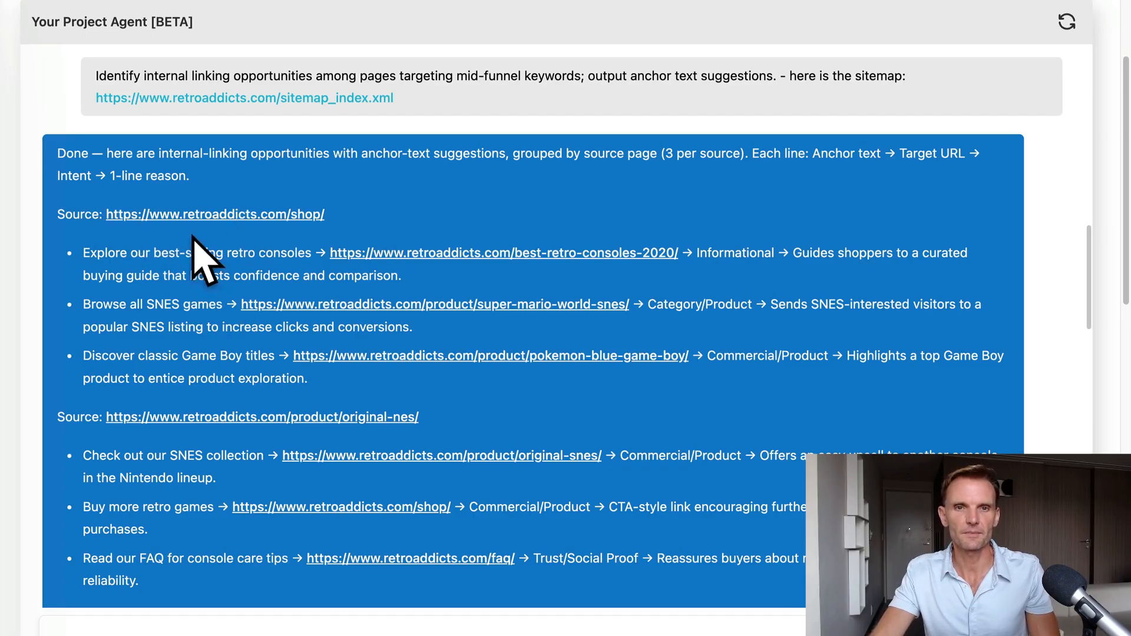
Read through the project agent's internal linking and anchor text suggestions for each source page, down to the follow-up options at the end.
scroll(288, 268, "down", 2)
scroll(222, 194, "down", 4)
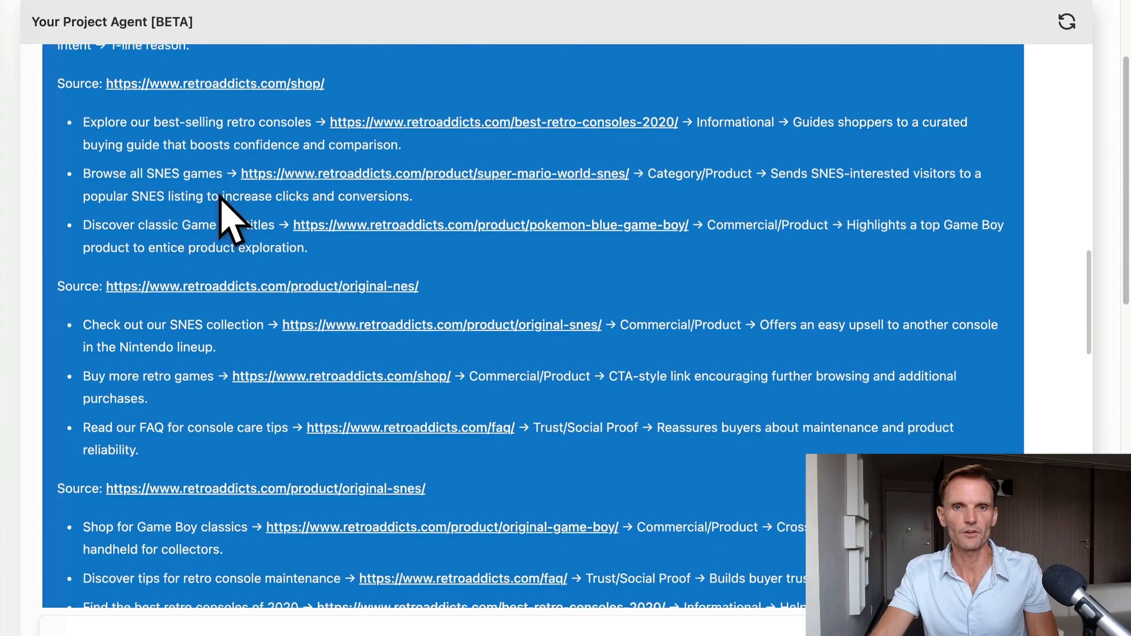
scroll(370, 268, "down", 5)
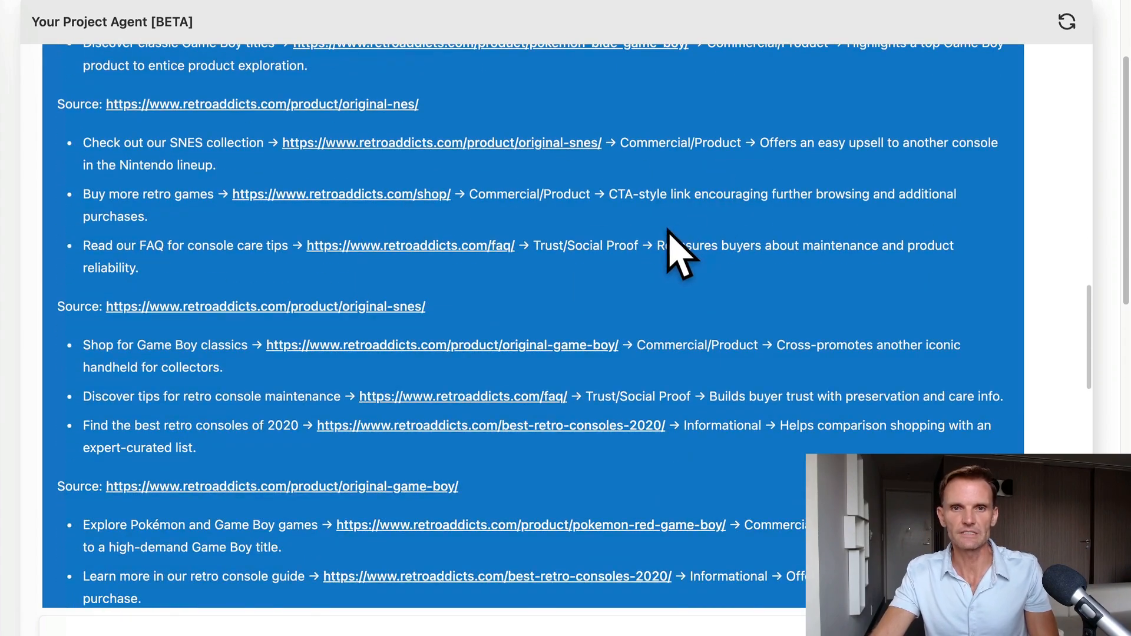
scroll(675, 251, "down", 3)
scroll(674, 250, "down", 5)
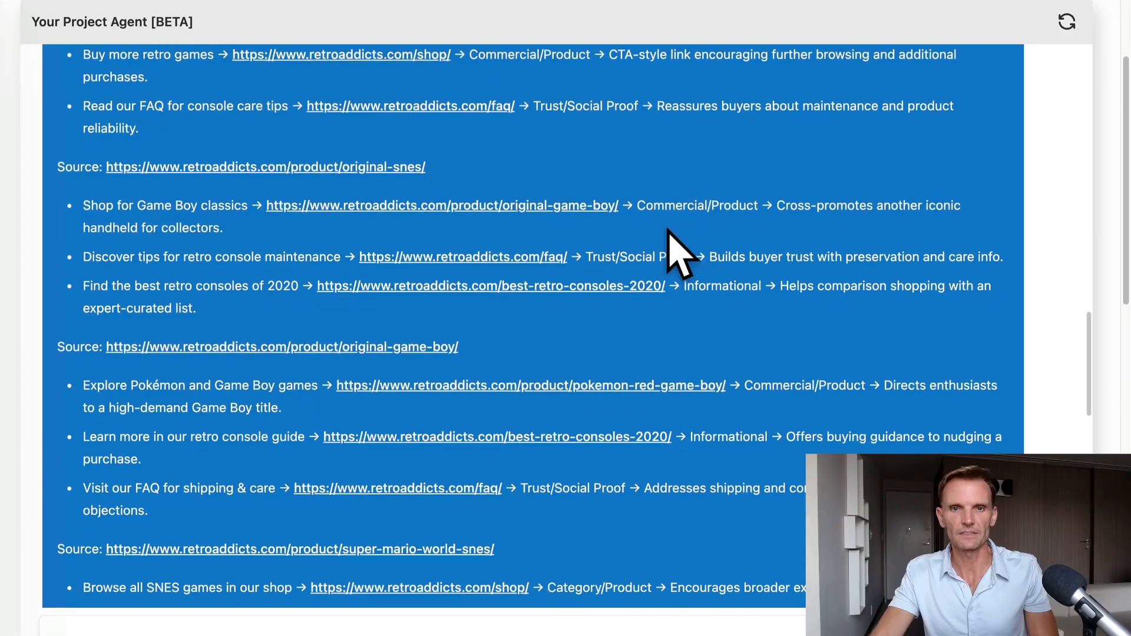
scroll(674, 251, "down", 10)
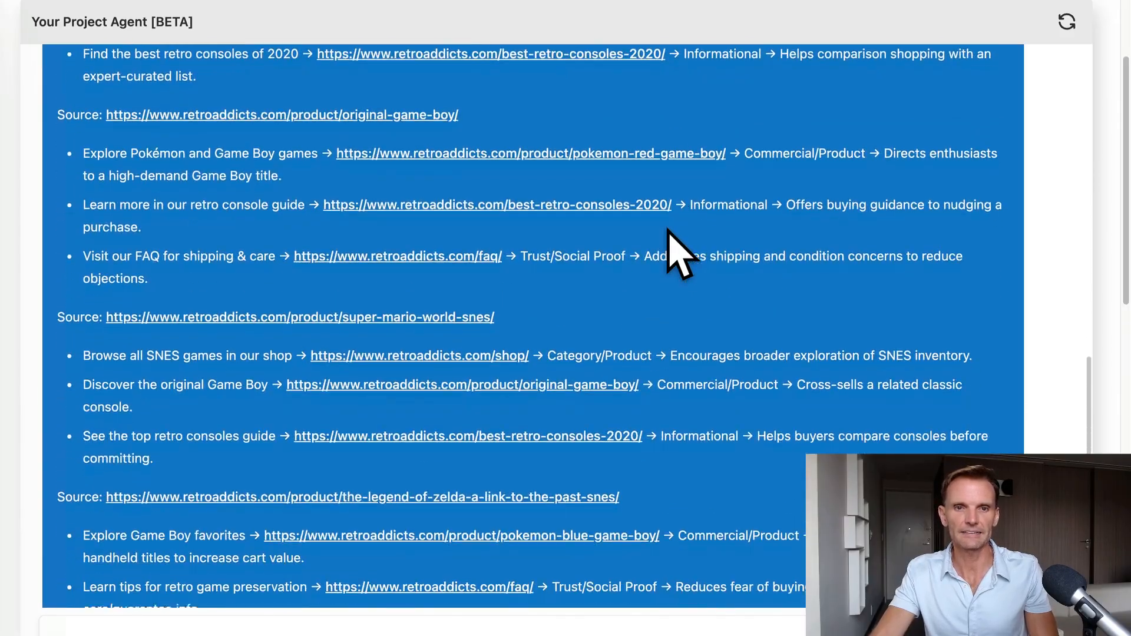
scroll(674, 251, "down", 9)
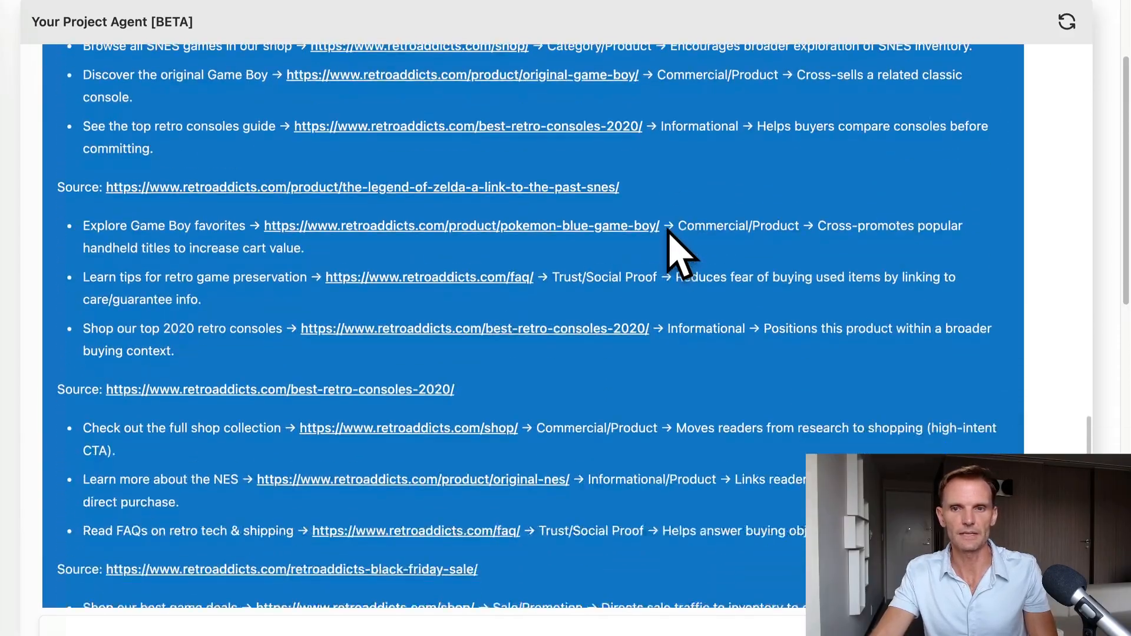
scroll(675, 250, "down", 8)
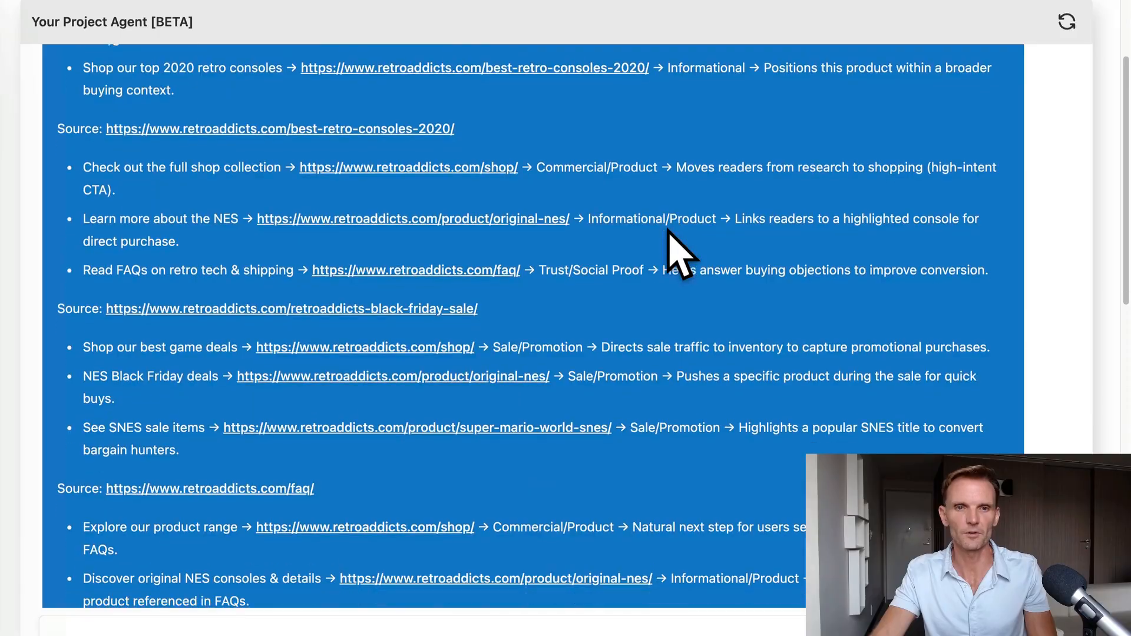
scroll(669, 231, "down", 3)
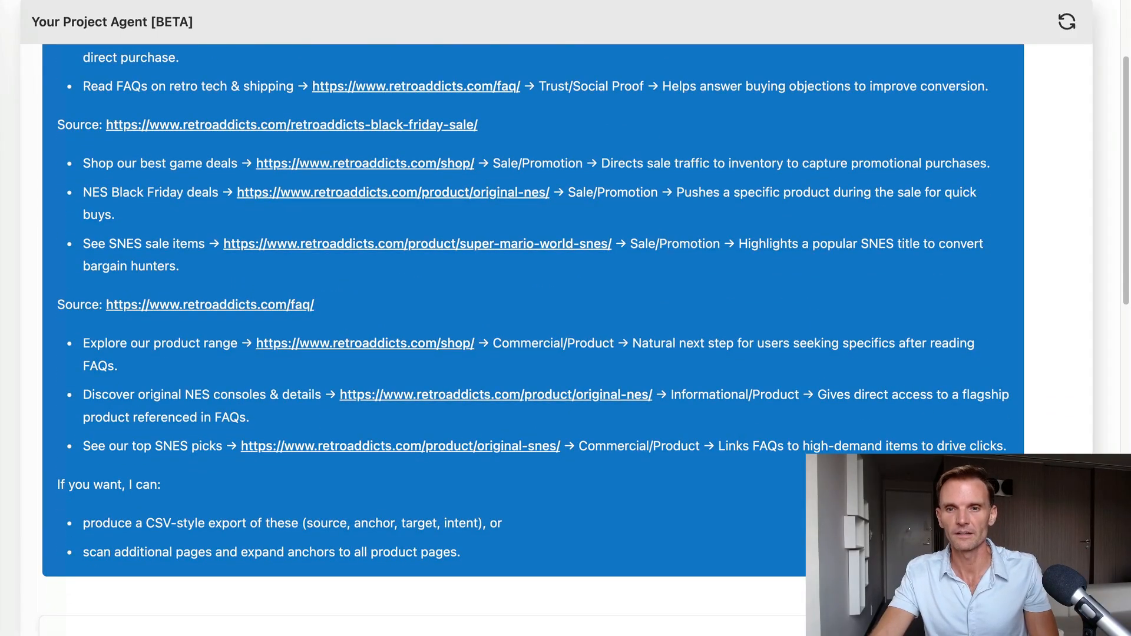
scroll(980, 400, "up", 1)
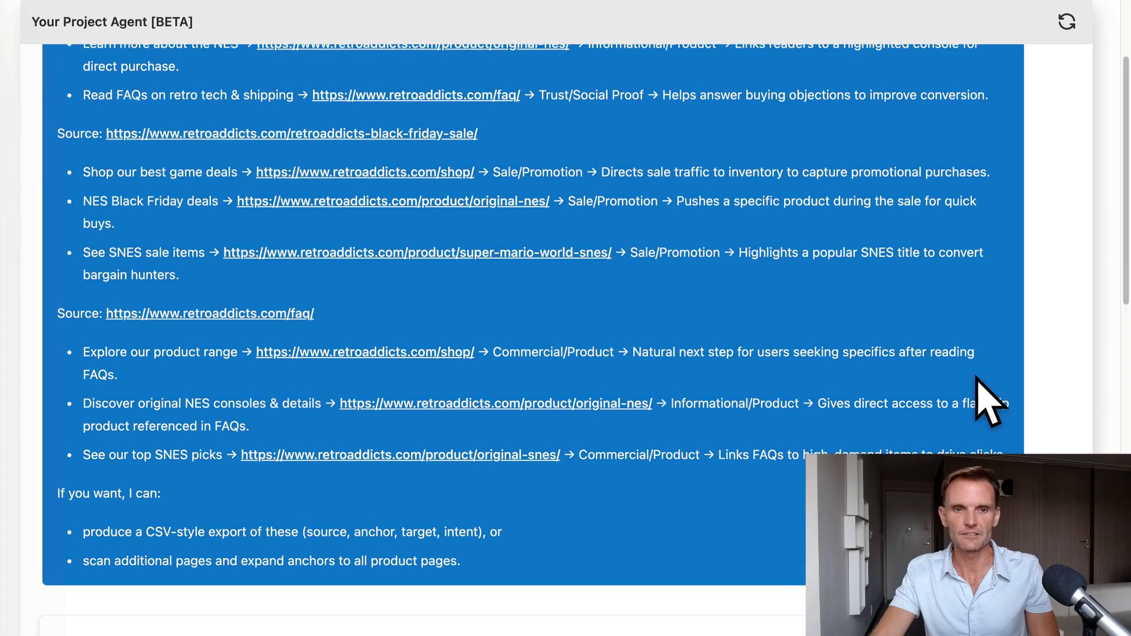
scroll(977, 380, "up", 1)
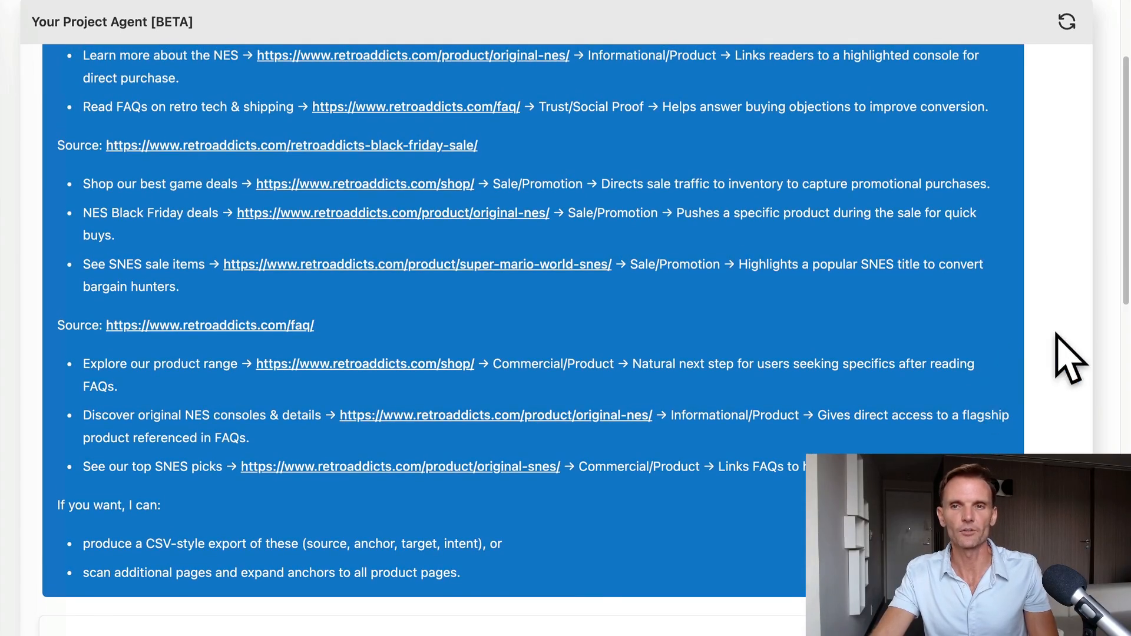